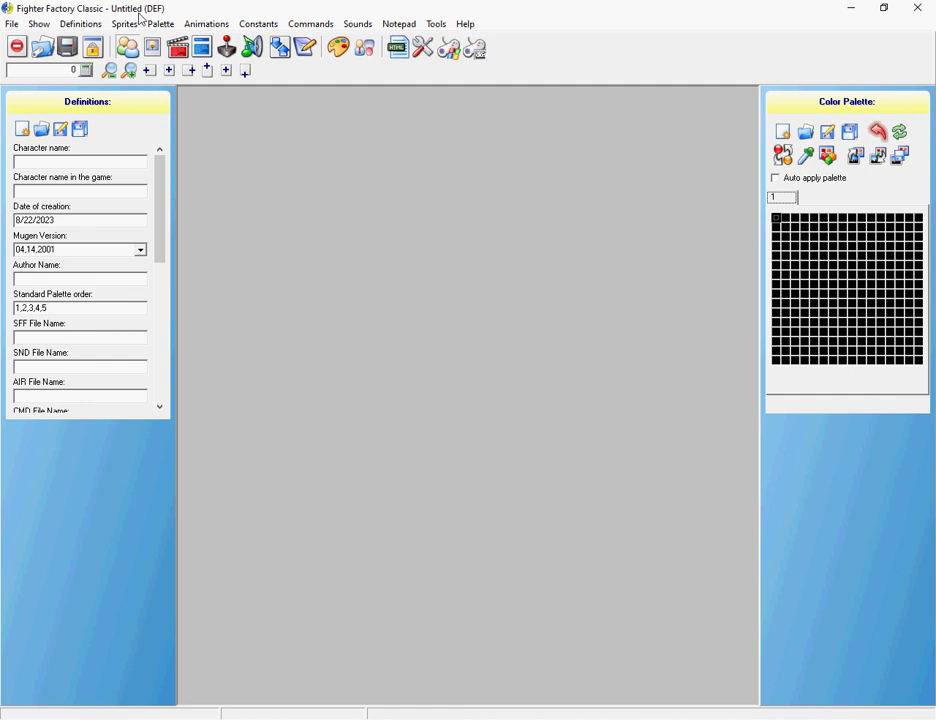
Load the Graig-H.def character from the recent files list.
left_click(12, 26)
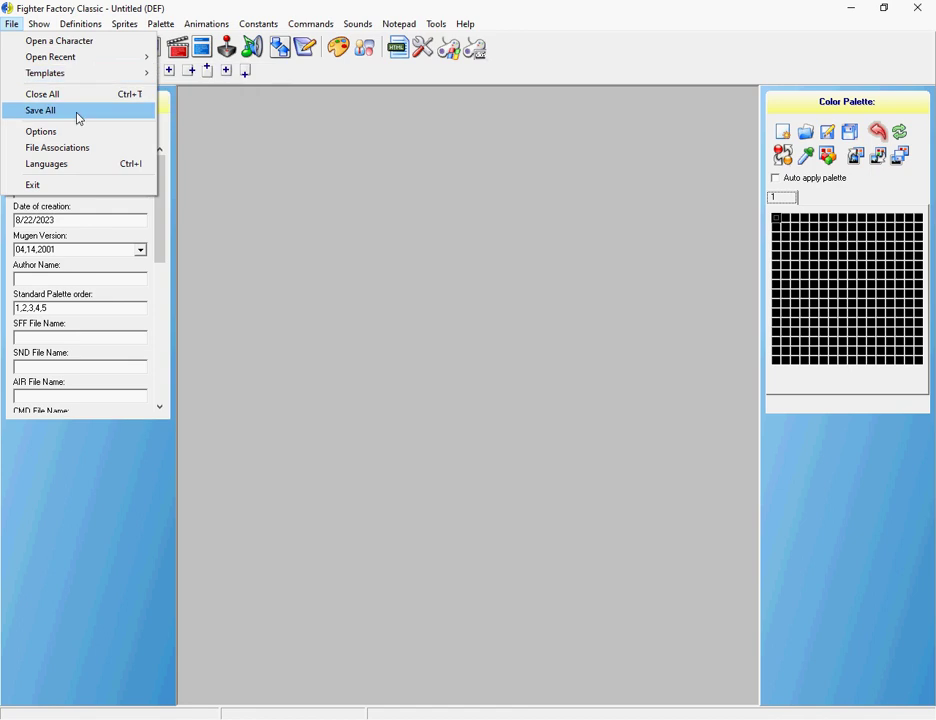
mouse_move(60, 57)
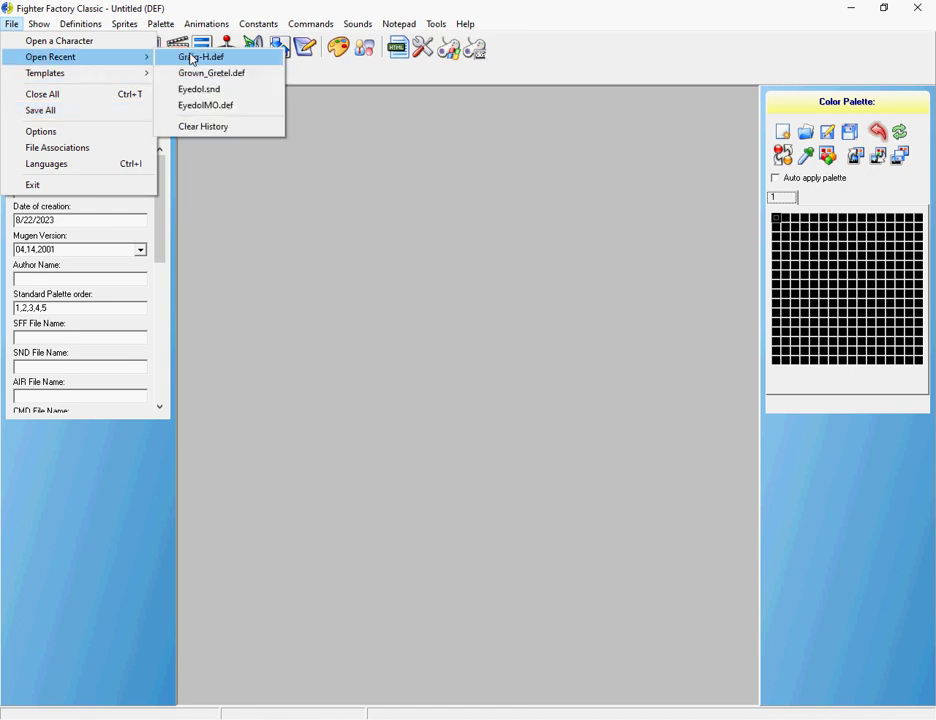
left_click(193, 58)
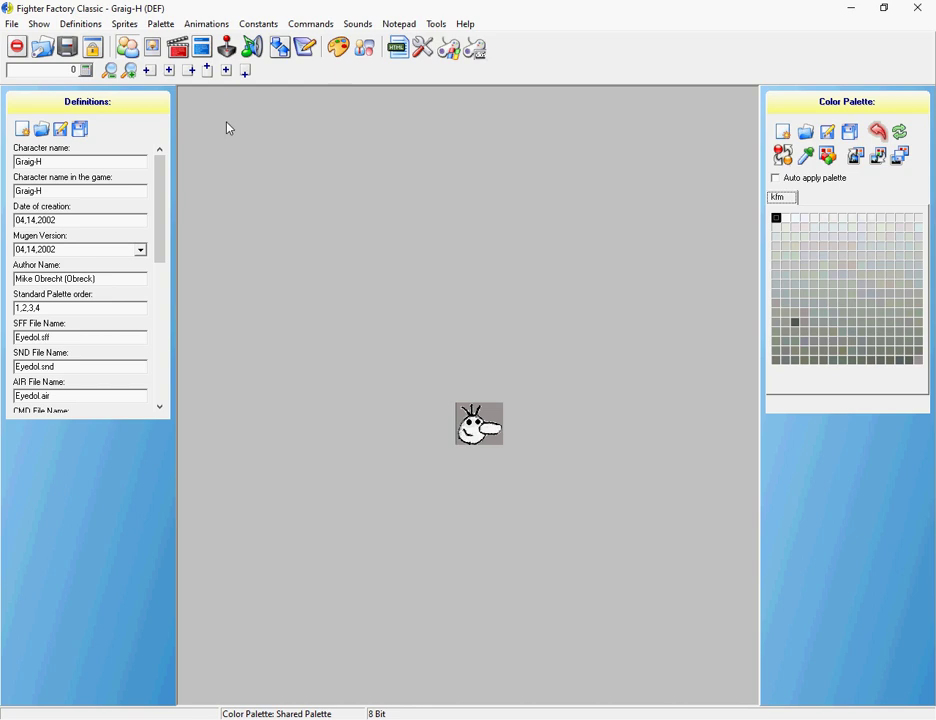
Browse the character's sprites page by page in the SFF sprite editor.
left_click(158, 50)
left_click(154, 173)
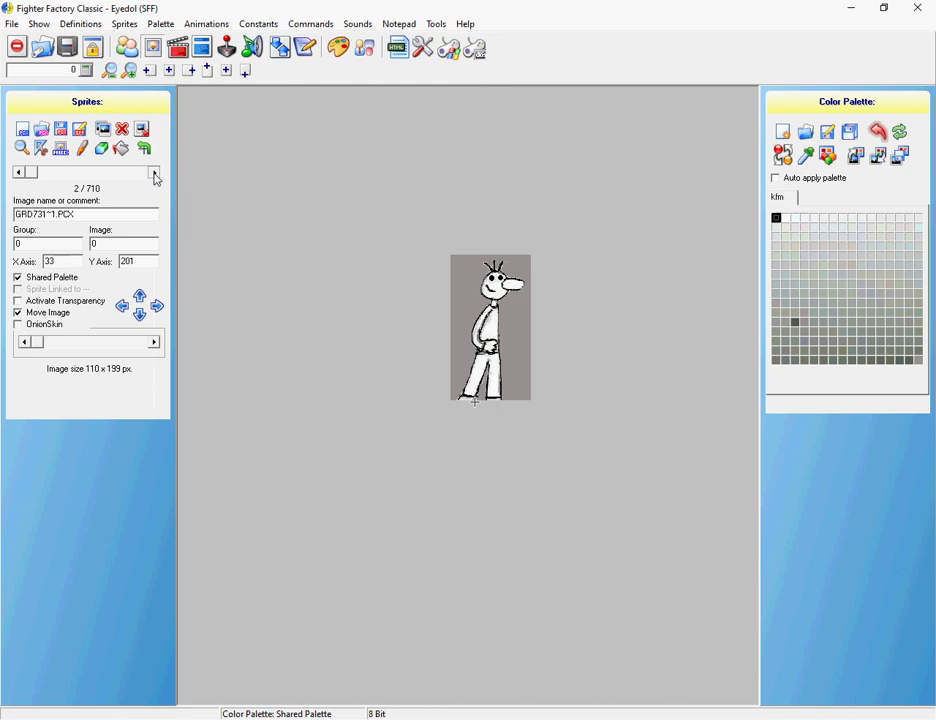
left_click(154, 173)
left_click(154, 173)
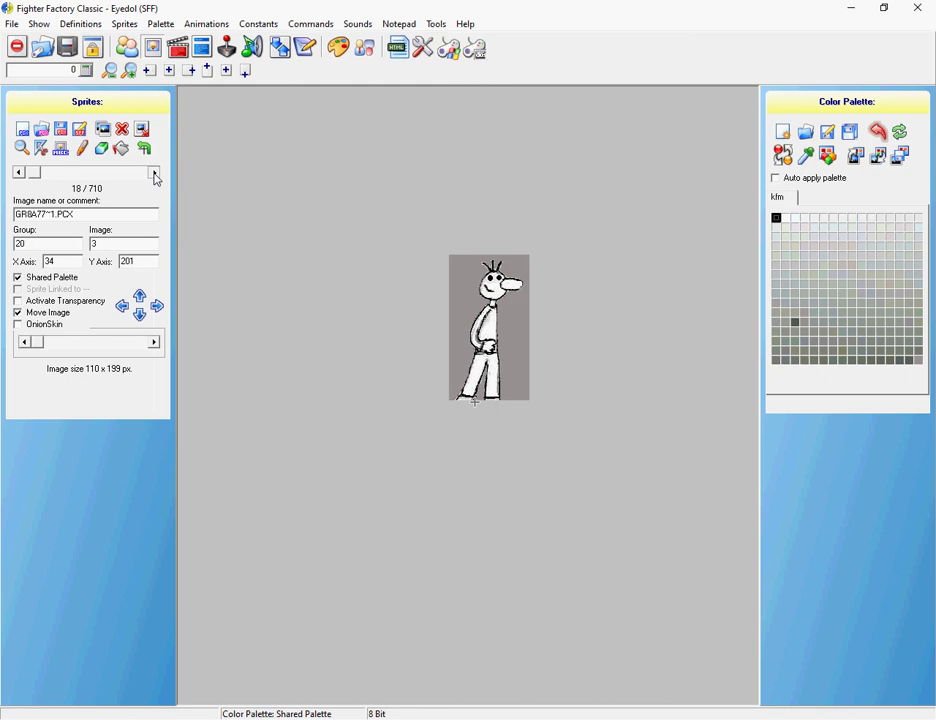
left_click(154, 173)
left_click(154, 173)
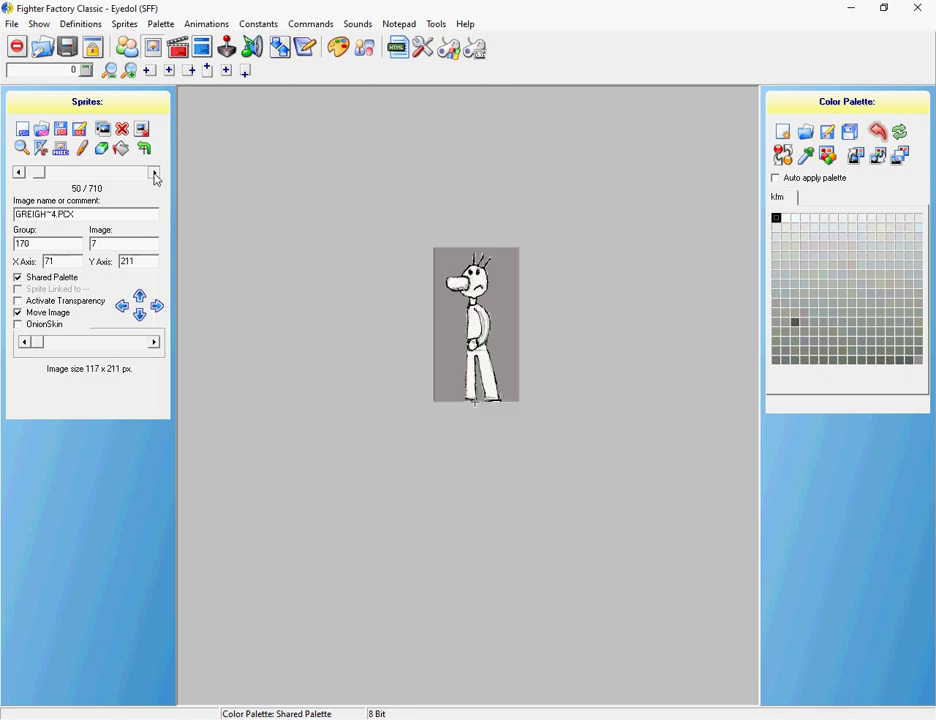
left_click(155, 174)
left_click(155, 174)
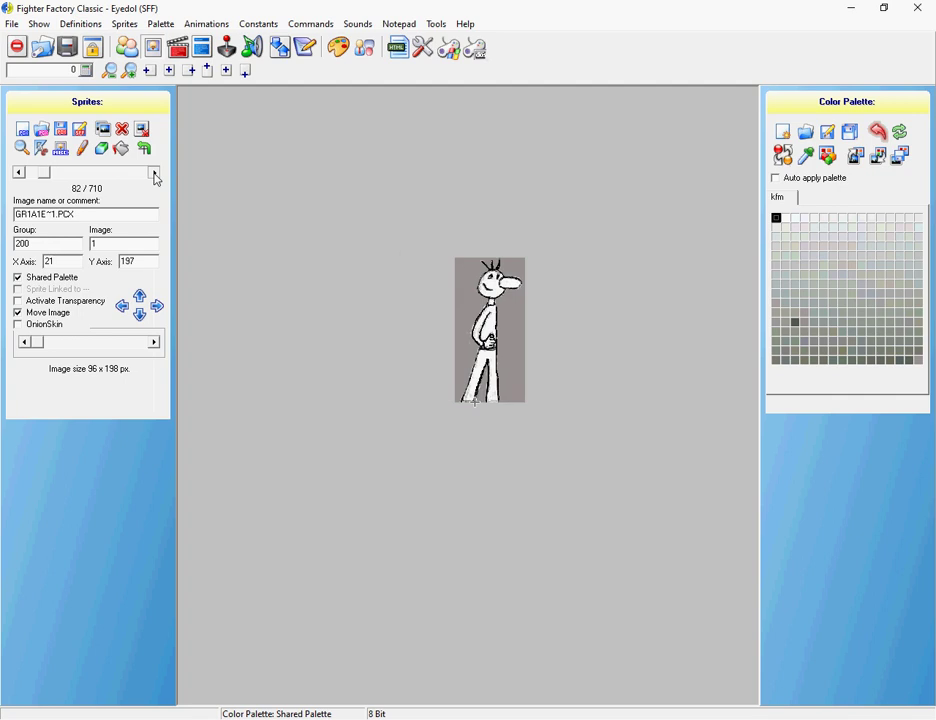
left_click(155, 174)
left_click(155, 174)
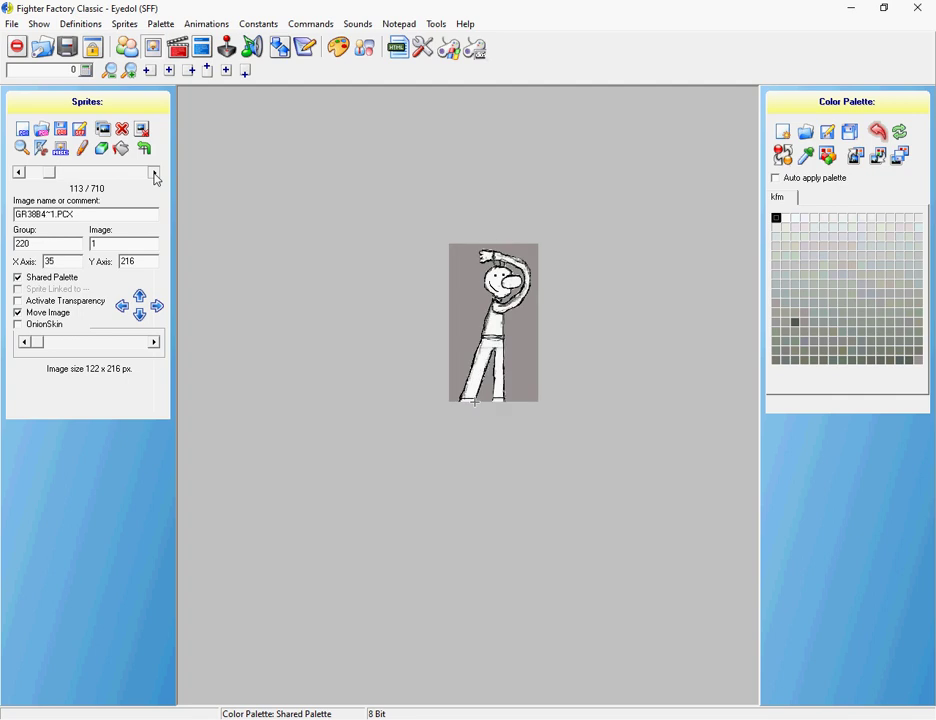
left_click(155, 174)
left_click(155, 174)
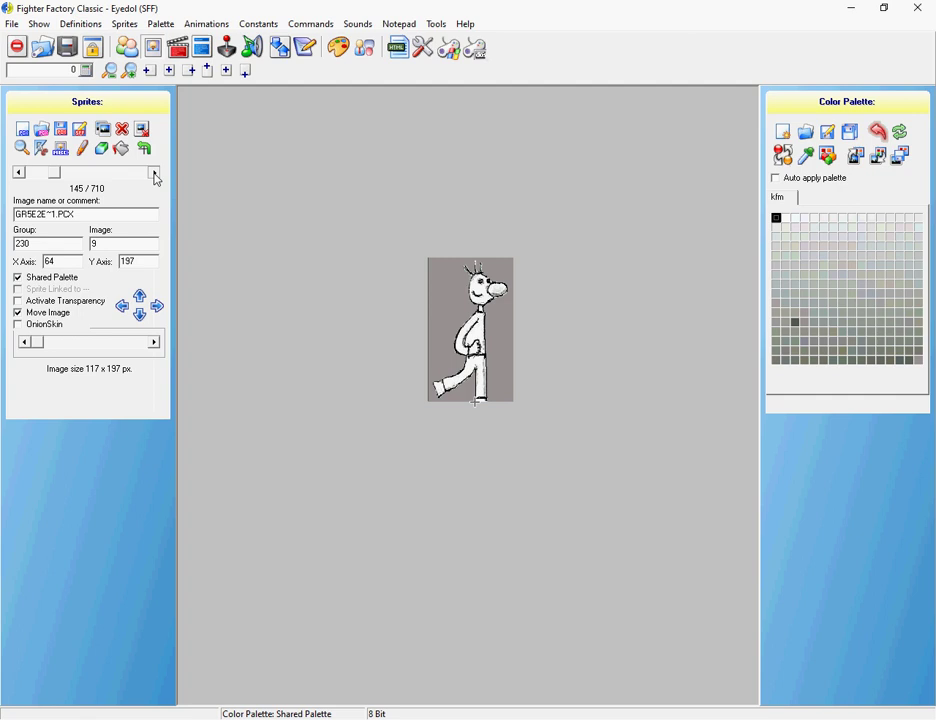
left_click(155, 174)
left_click(155, 174)
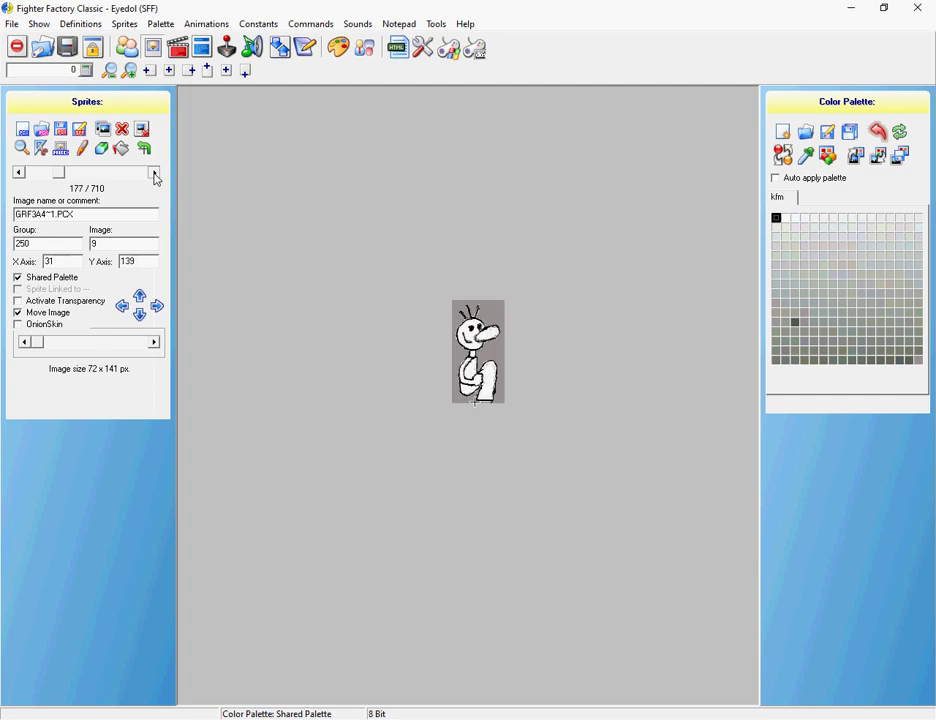
left_click(155, 174)
left_click(155, 174)
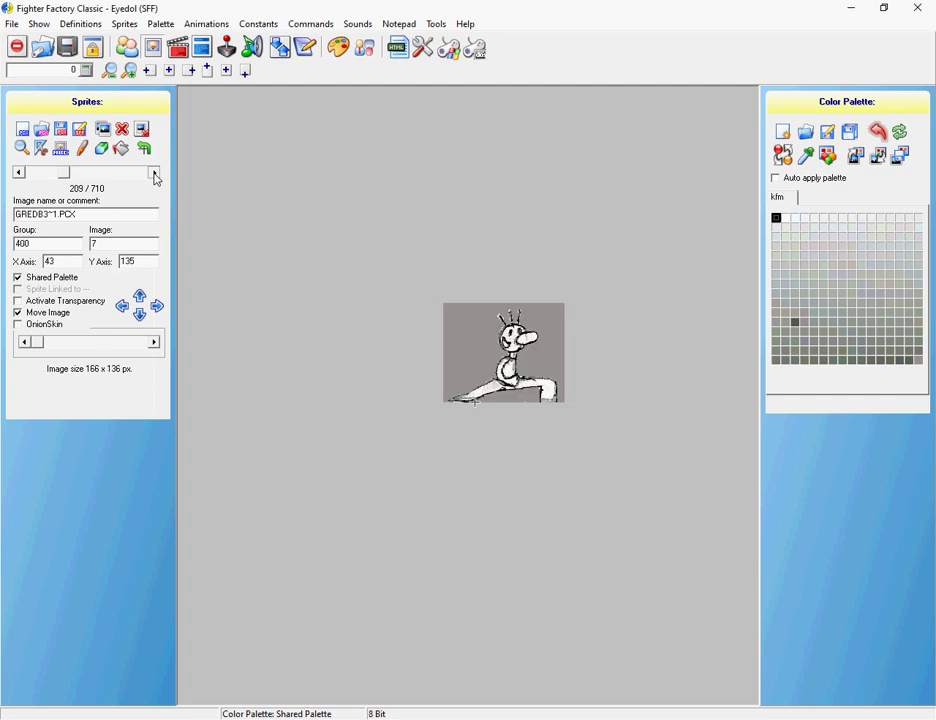
left_click(155, 174)
left_click(155, 174)
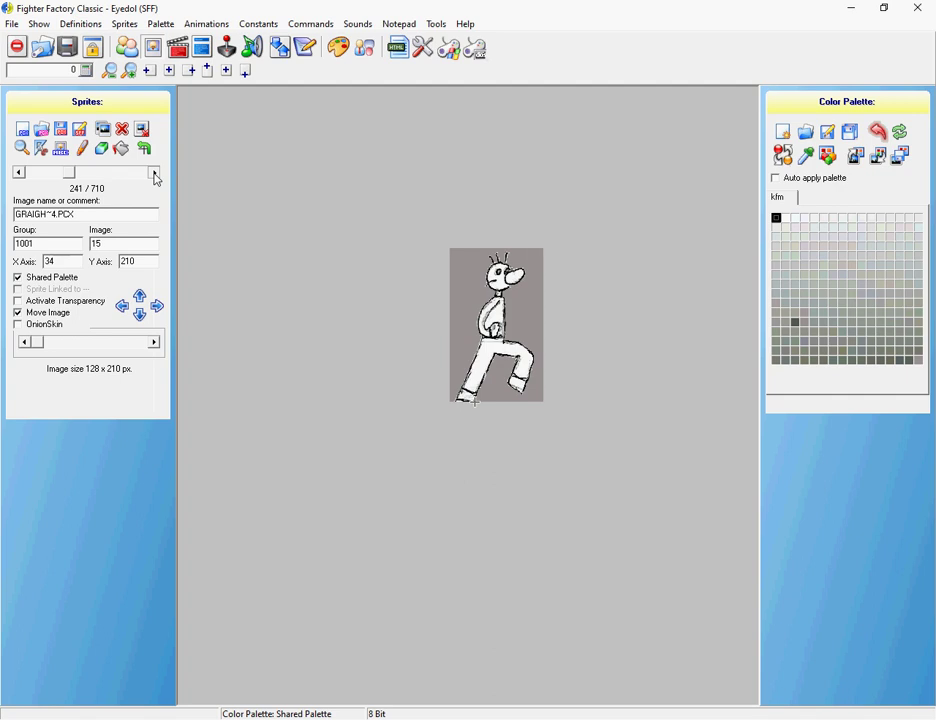
left_click(155, 174)
left_click(155, 174)
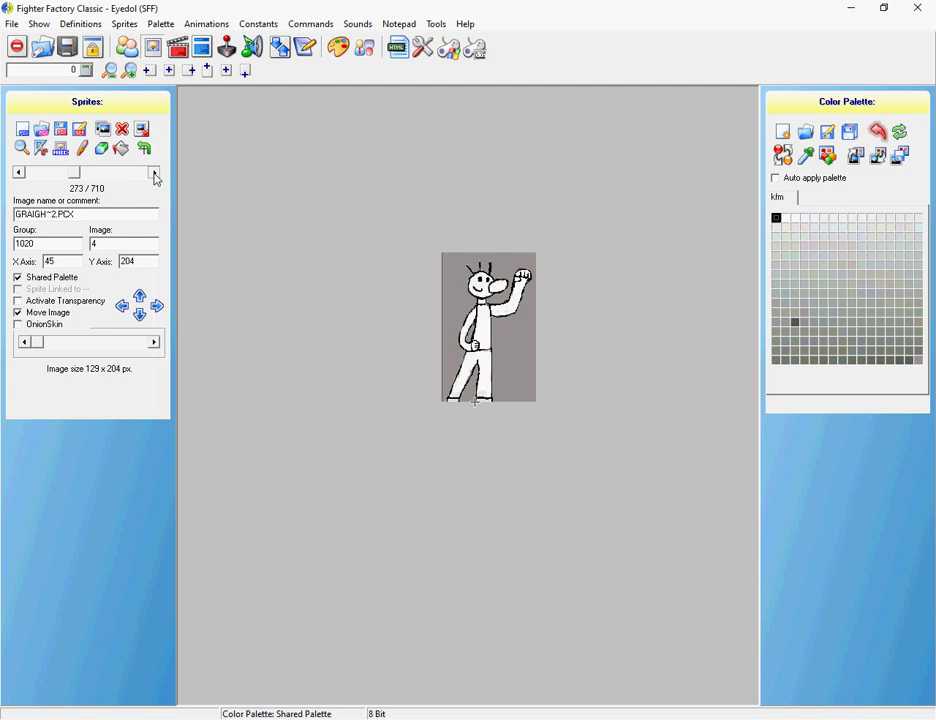
left_click(155, 174)
left_click(155, 174)
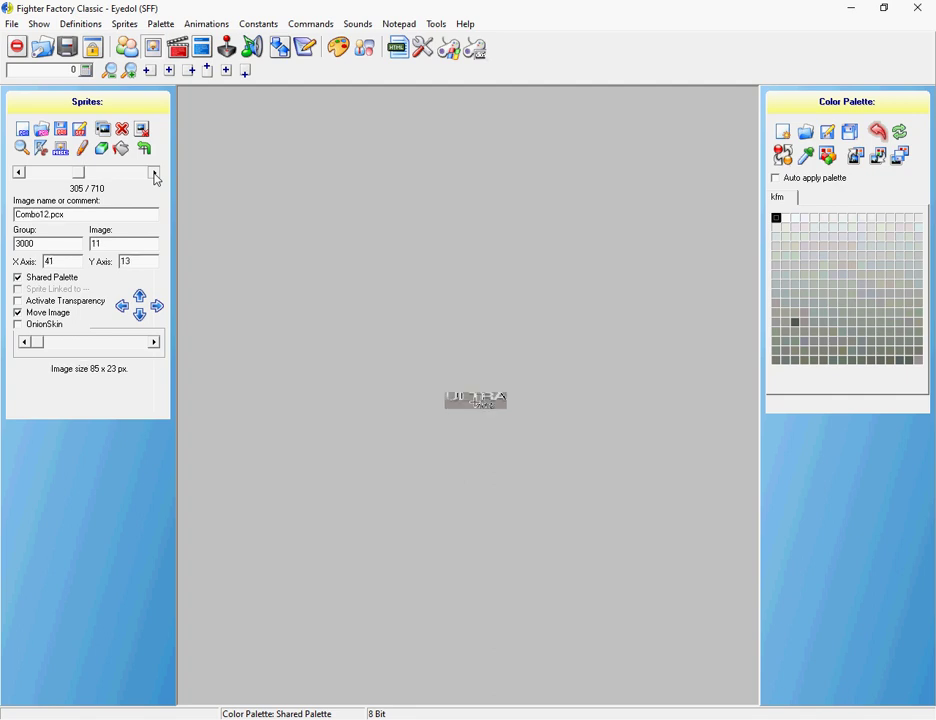
left_click(155, 174)
left_click(155, 174)
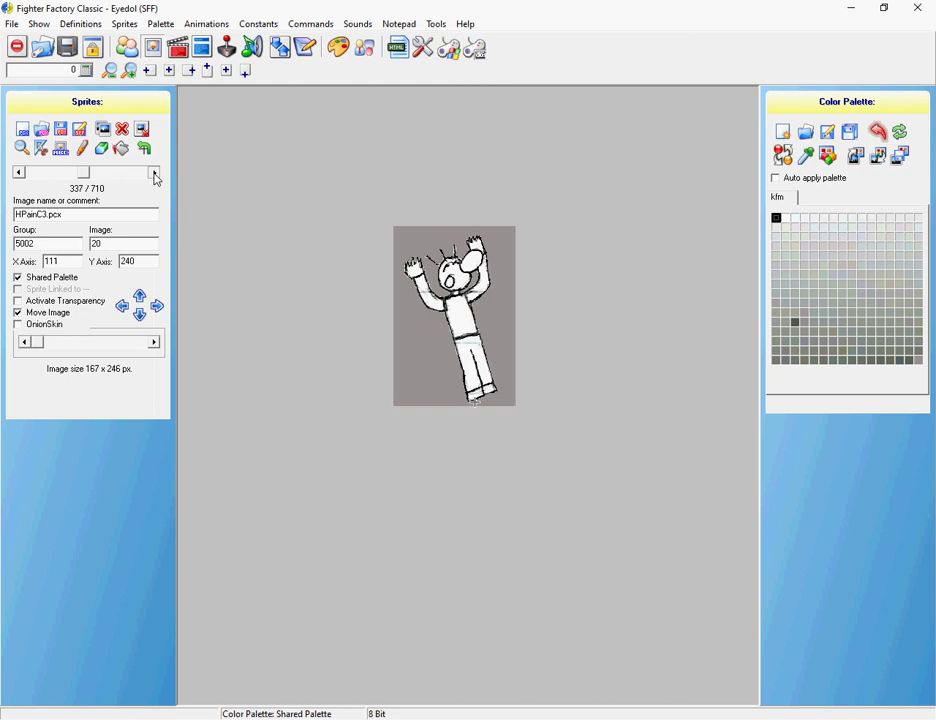
left_click(155, 174)
left_click(155, 174)
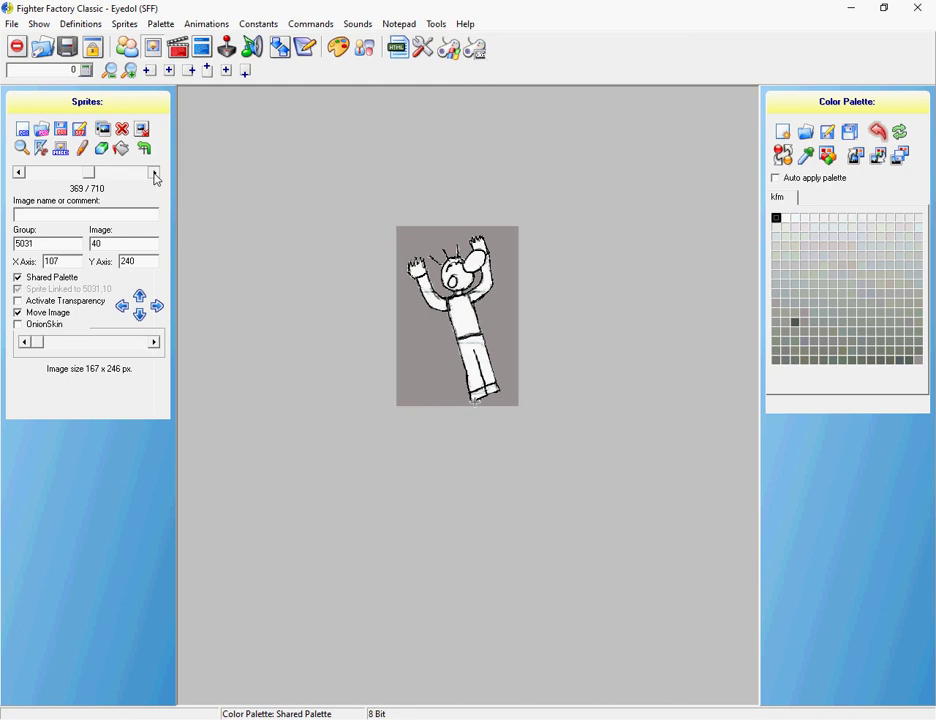
left_click(155, 174)
left_click(155, 174)
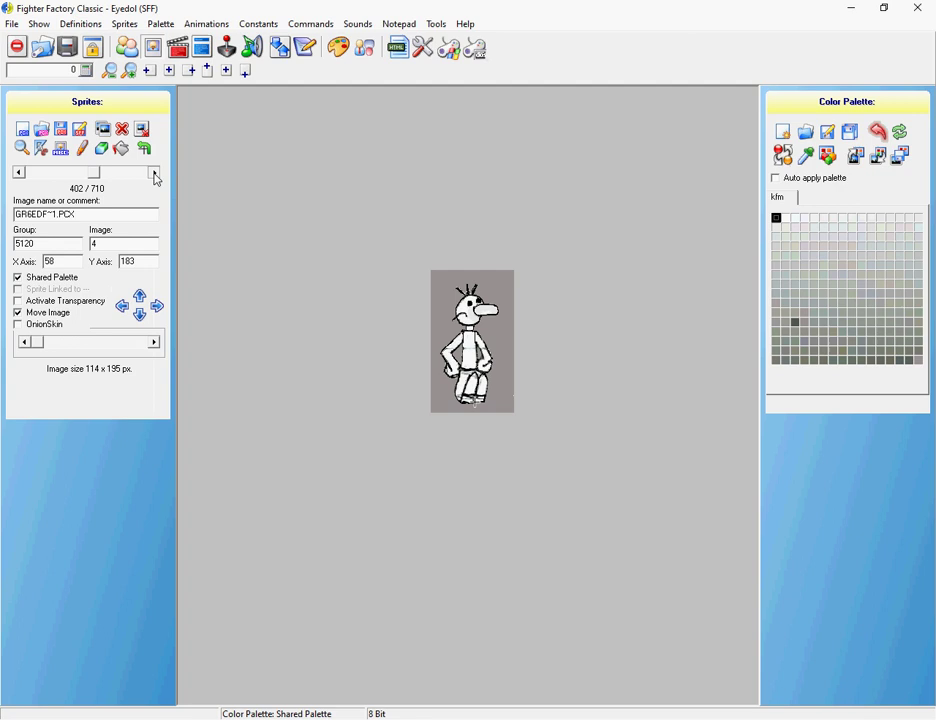
left_click(155, 174)
left_click(155, 174)
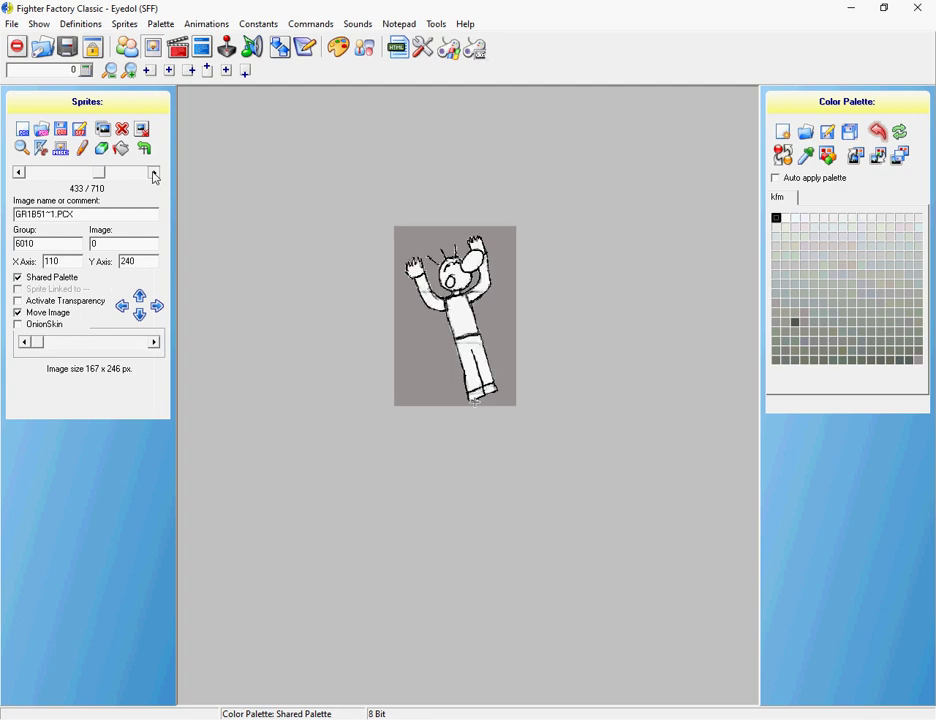
left_click(155, 174)
left_click(155, 174)
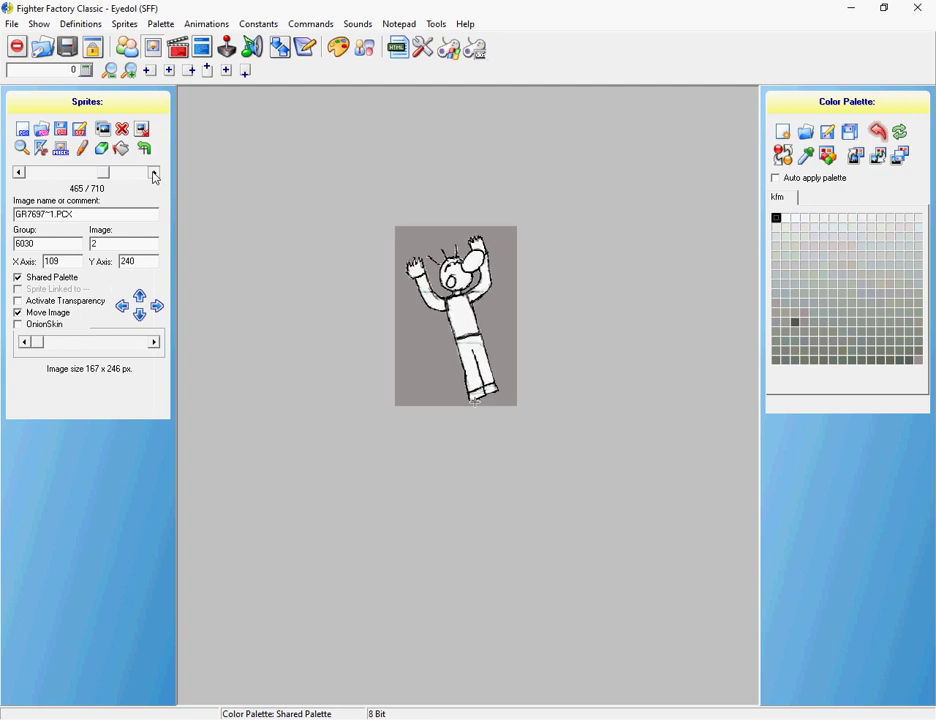
left_click(155, 174)
left_click(154, 174)
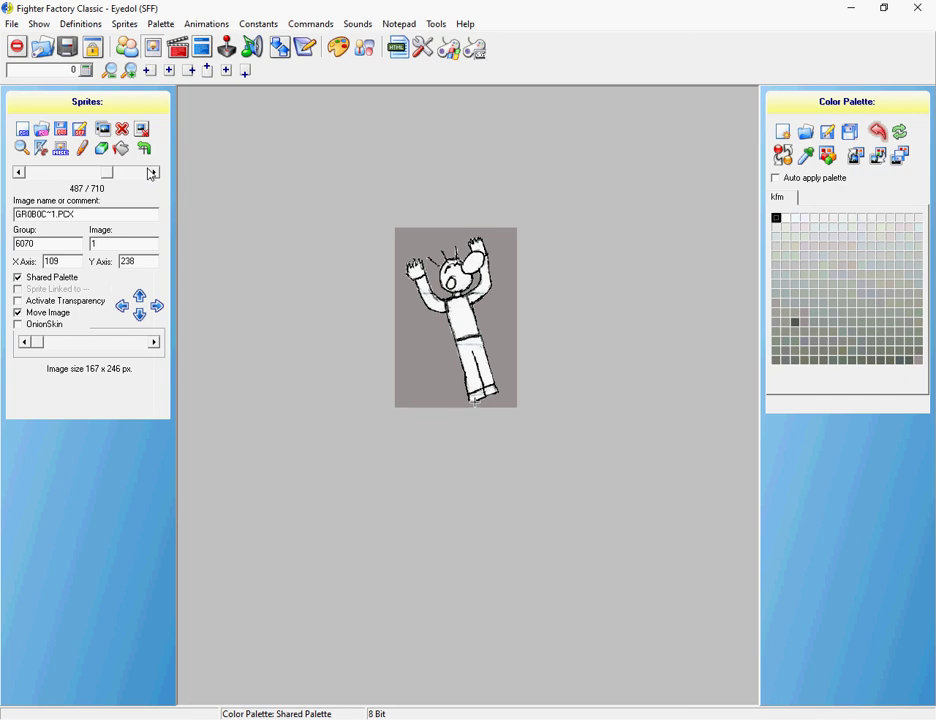
left_click(153, 174)
left_click(155, 174)
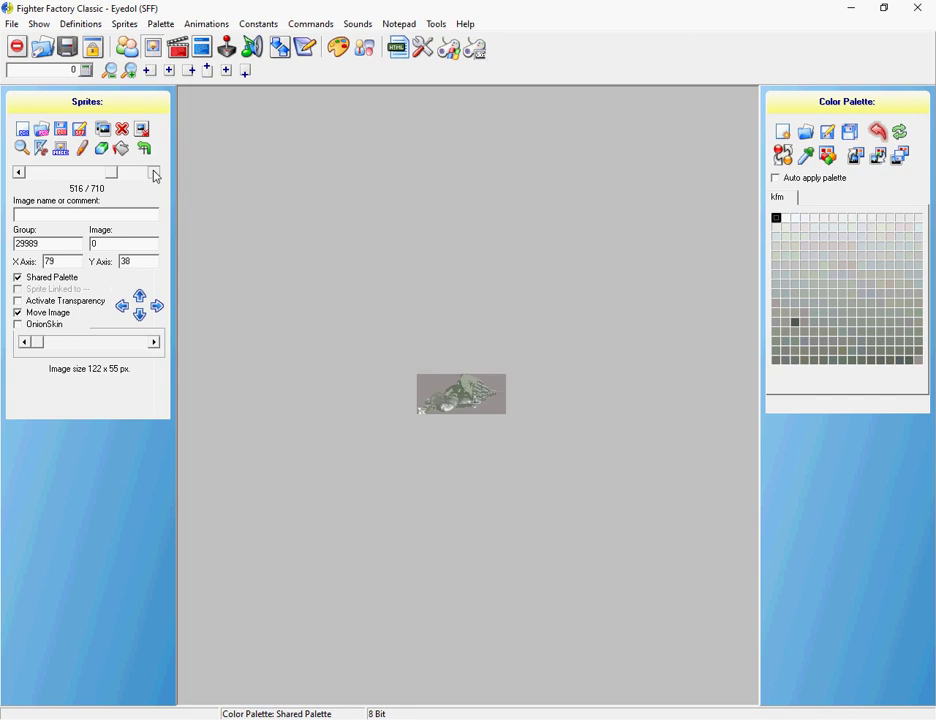
left_click(155, 174)
left_click(155, 174)
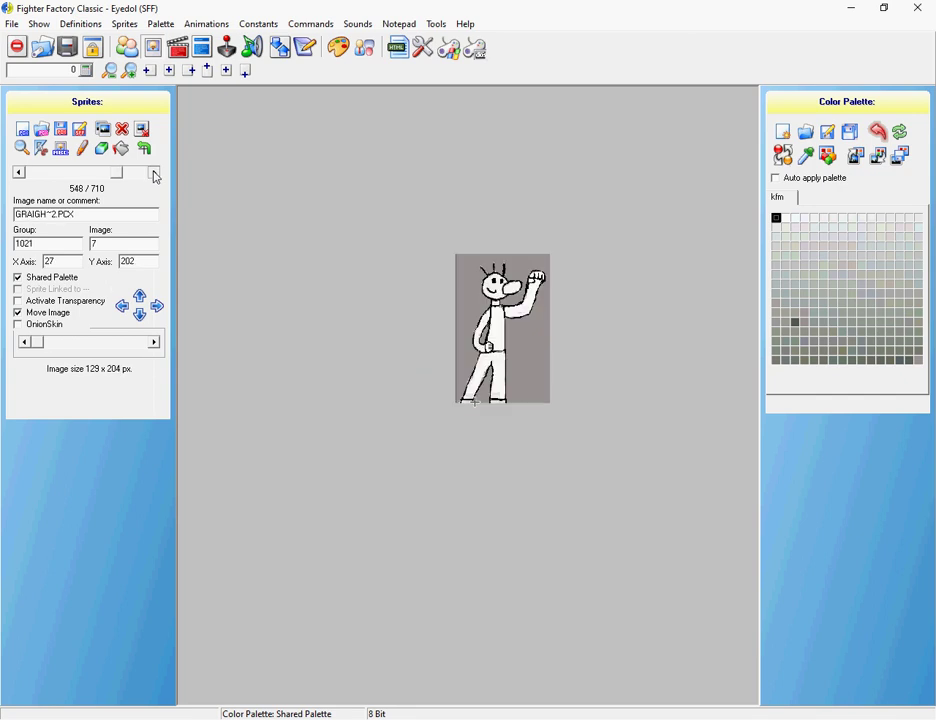
left_click(155, 174)
left_click(155, 174)
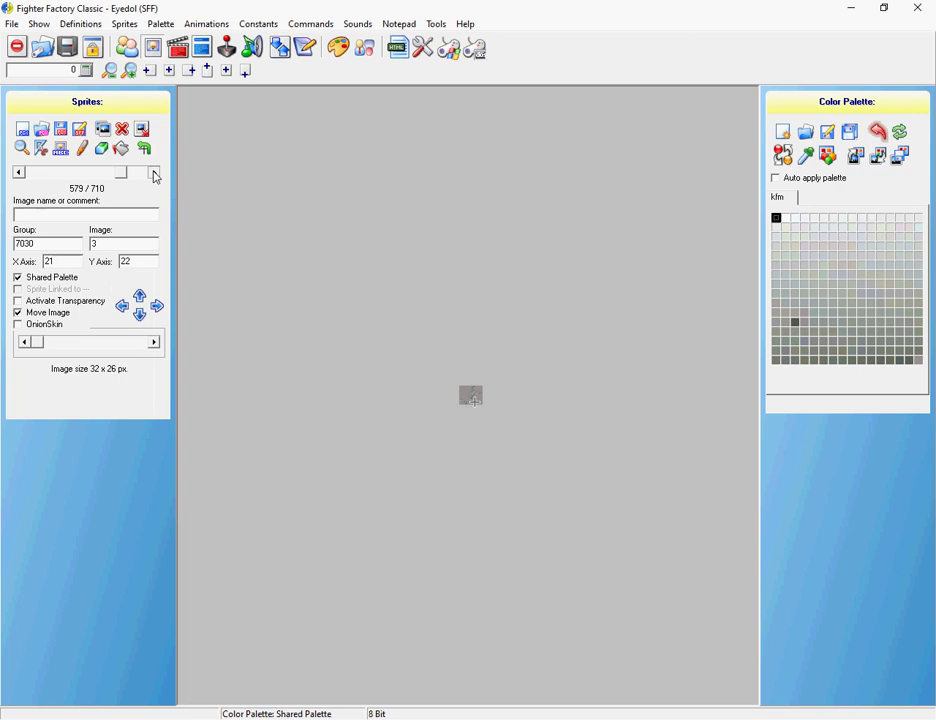
left_click(155, 174)
left_click(155, 174)
left_click(155, 174)
left_click(155, 174)
left_click(155, 174)
left_click(155, 174)
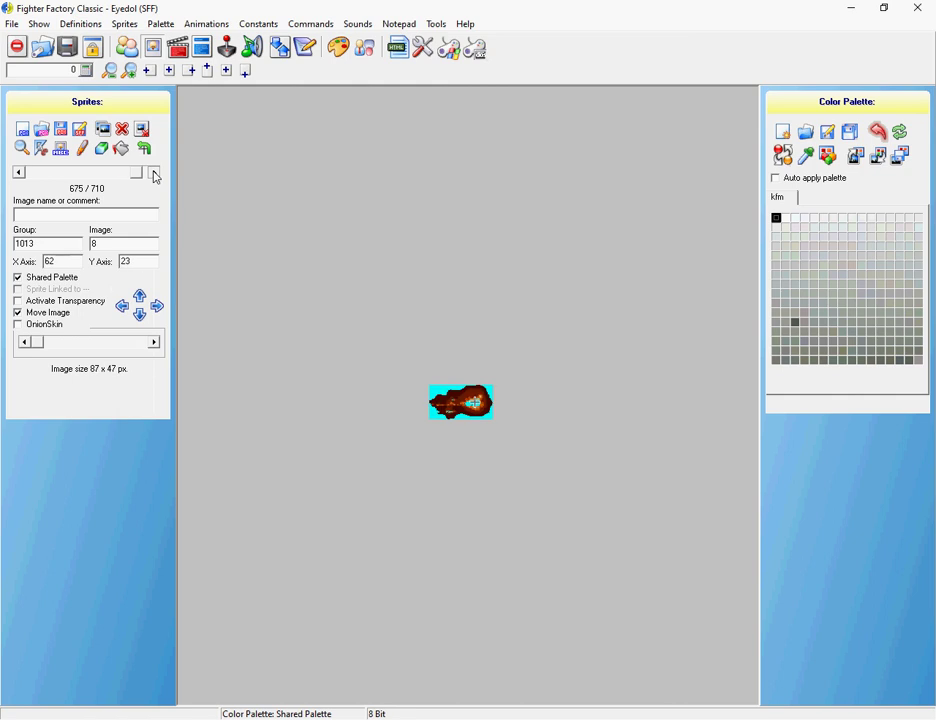
left_click(155, 174)
Reach the last sprite, then switch to the AIR animation editor at Standing Animation.
left_click(155, 174)
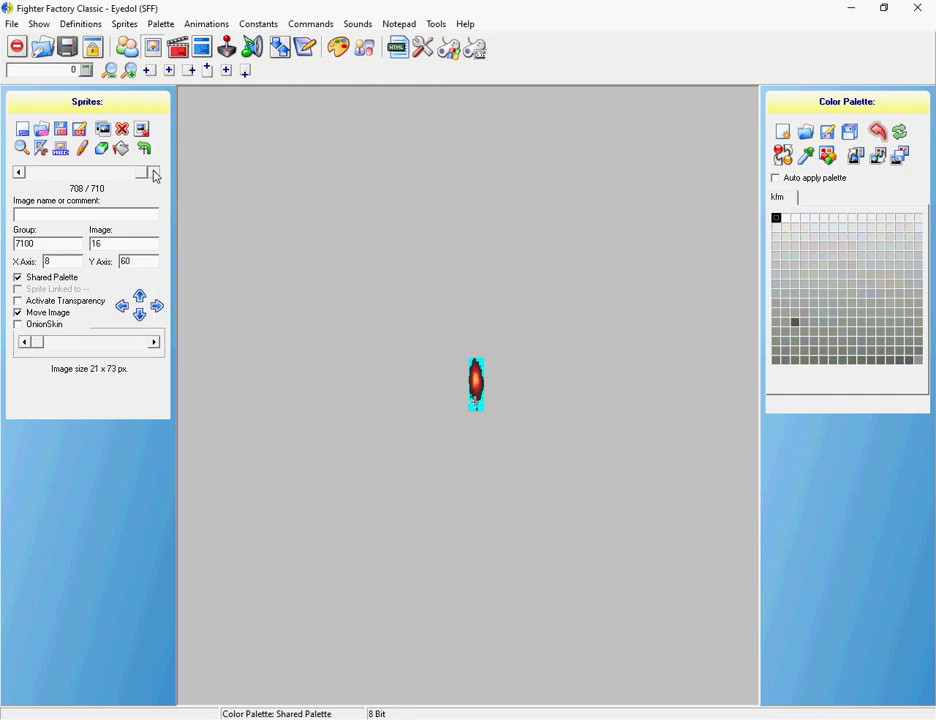
left_click(155, 174)
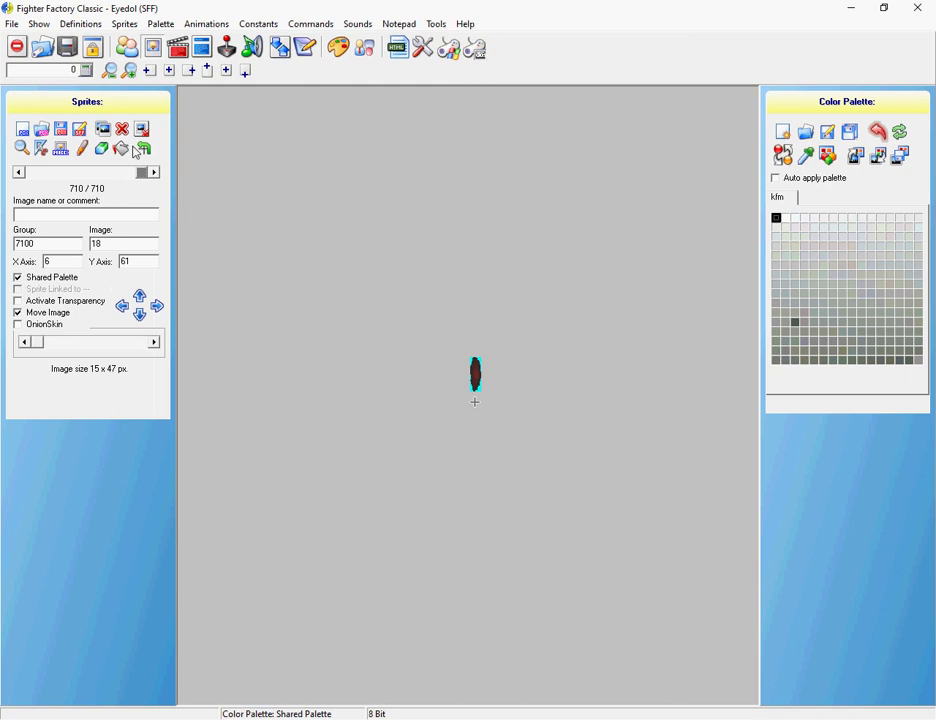
left_click(180, 49)
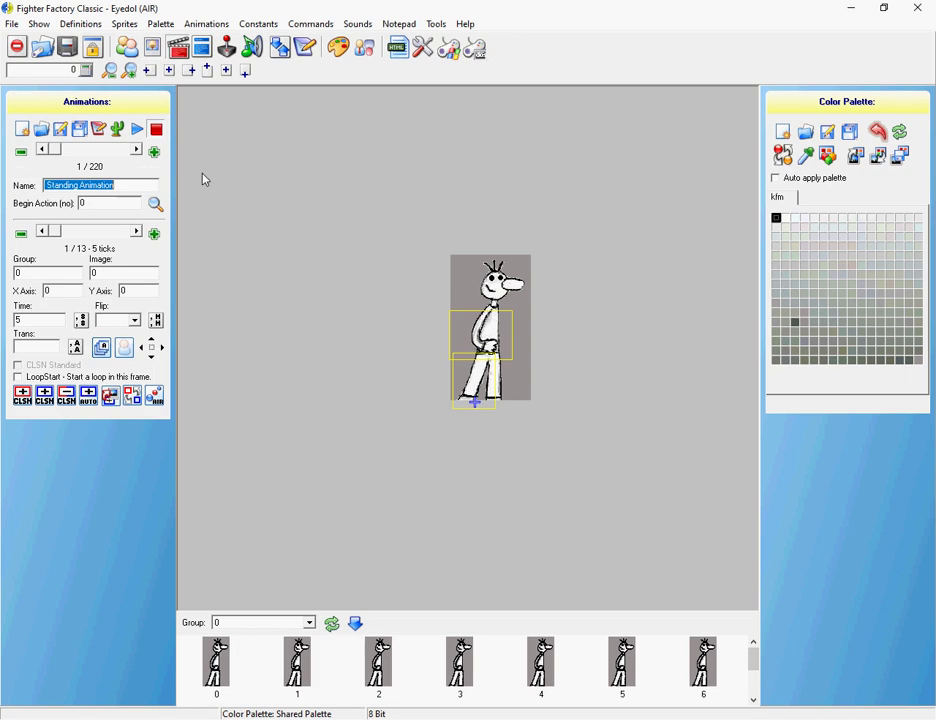
Step from Standing Animation through Turning, Crouching and Walking Back to Starting Jumping forwards.
left_click(138, 152)
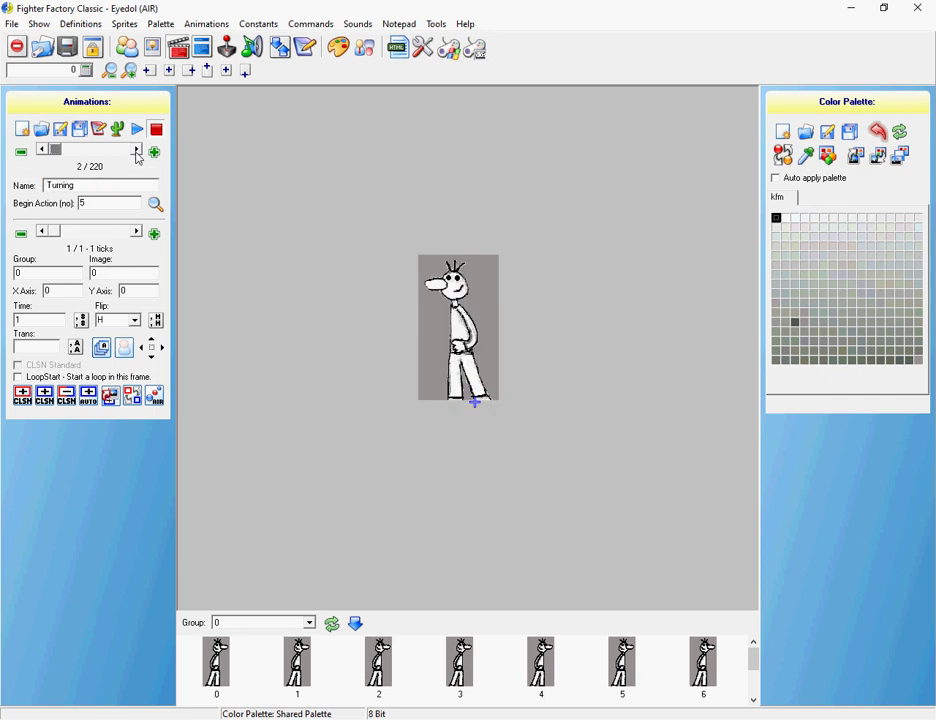
left_click(138, 152)
double_click(138, 152)
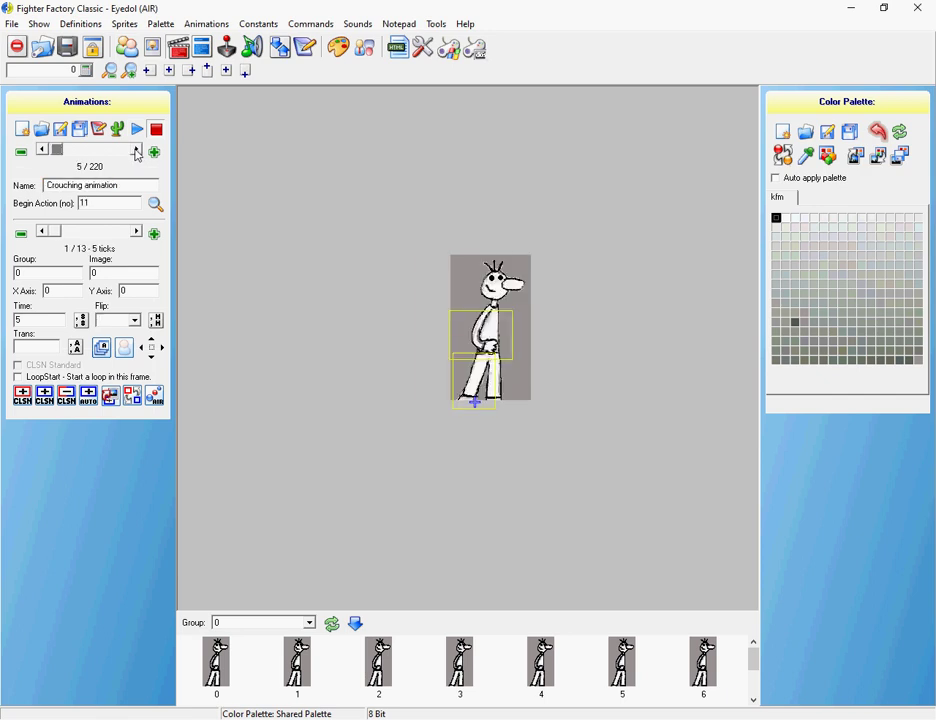
left_click(138, 152)
double_click(138, 152)
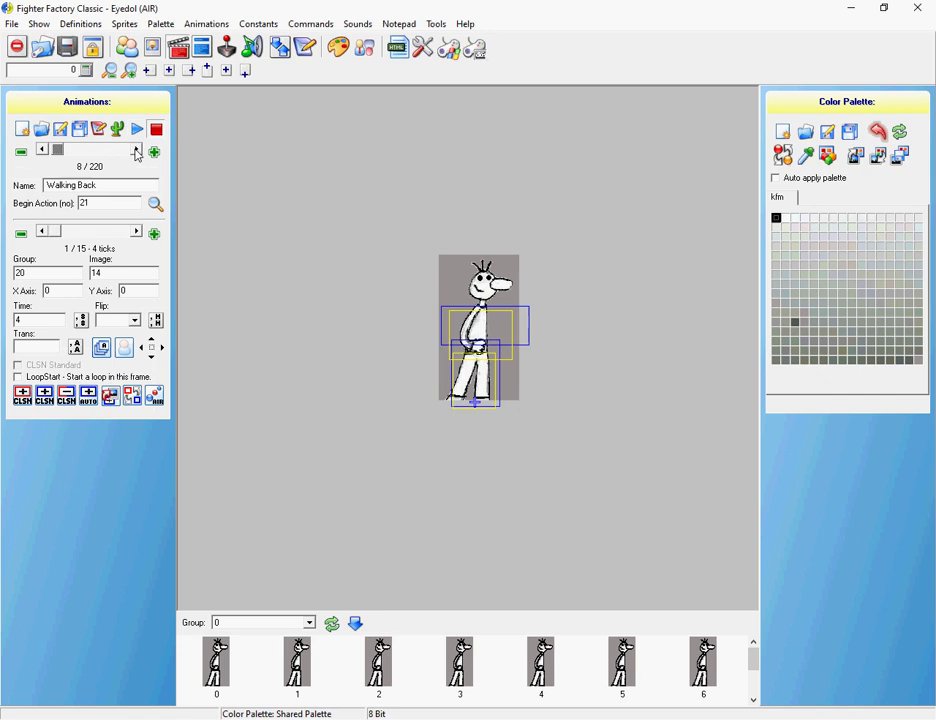
double_click(138, 152)
left_click(138, 152)
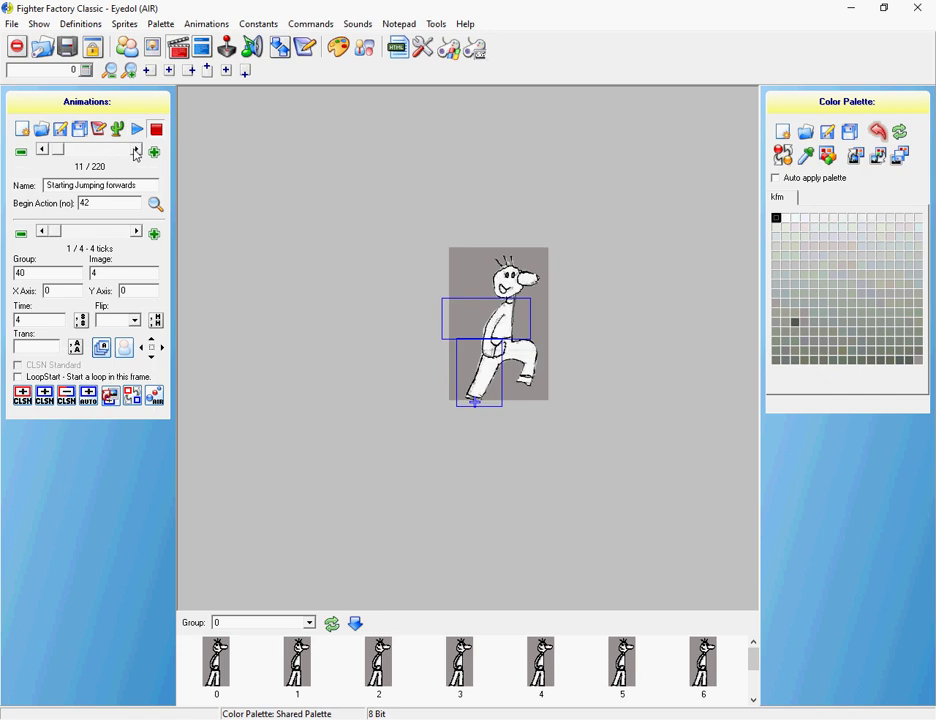
Continue past the jump and Run forwards animations to Intro 1 (Drop In), number 27.
double_click(138, 152)
double_click(138, 152)
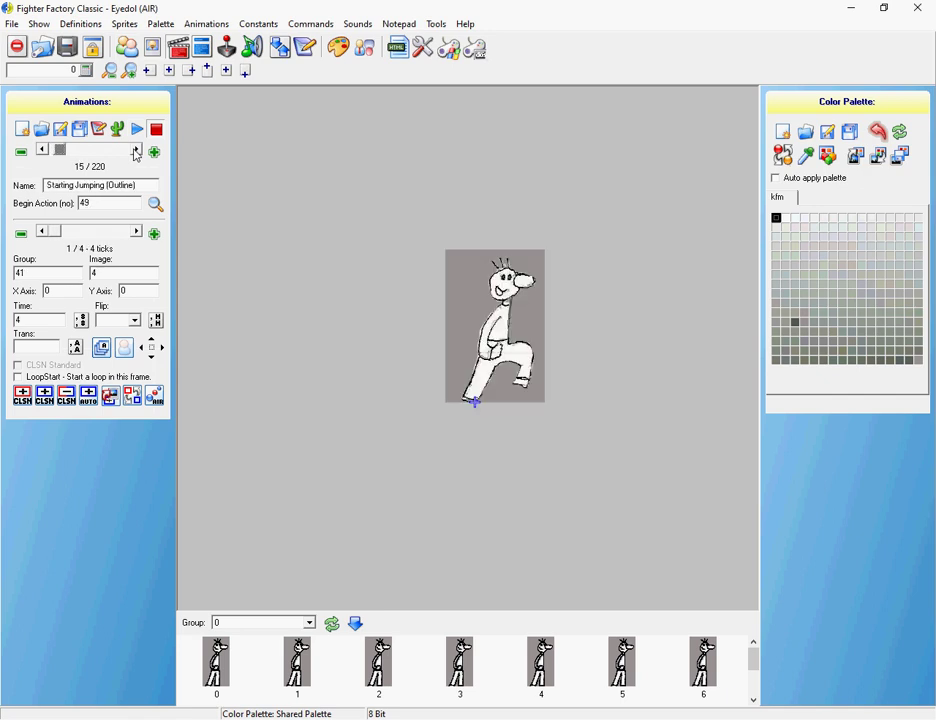
double_click(138, 152)
left_click(138, 152)
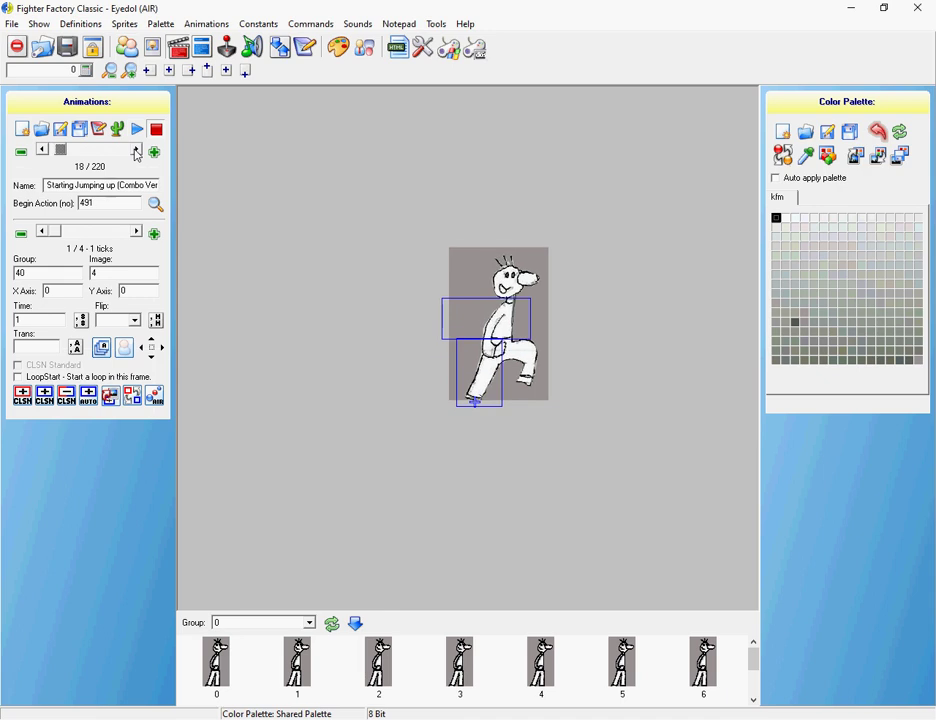
double_click(137, 150)
double_click(138, 152)
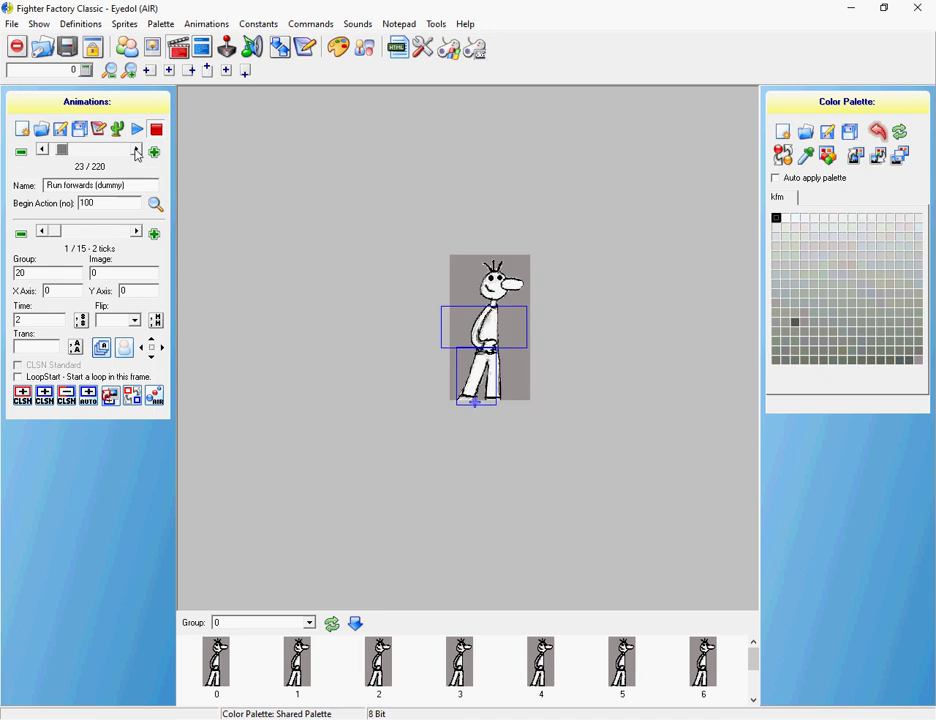
double_click(138, 152)
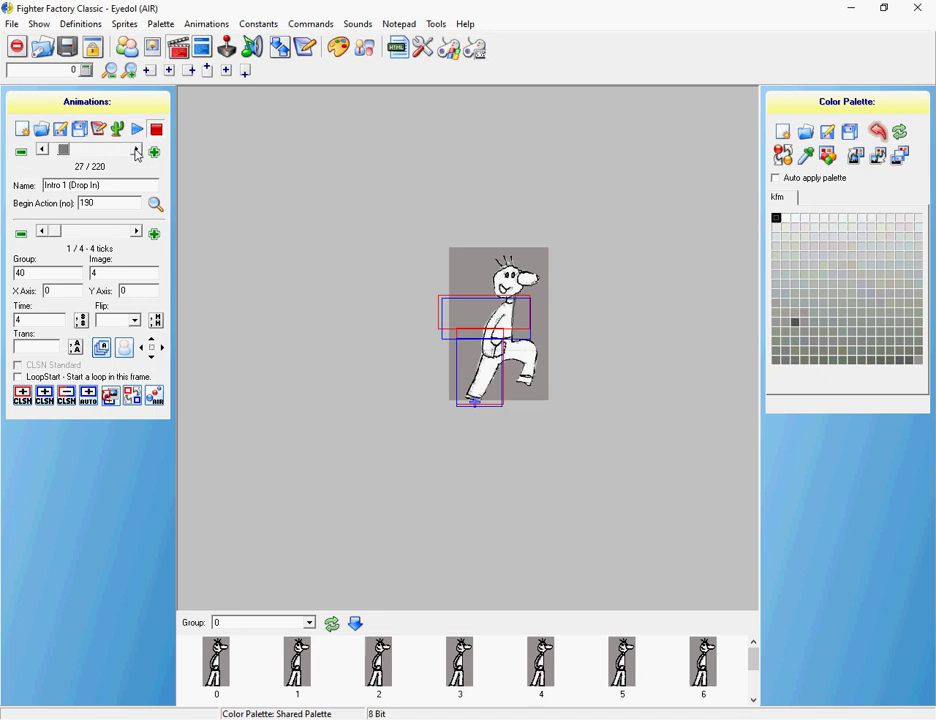
Advance past the intro animations to animation 33, Standing Light Punch (action 200).
left_click(138, 152)
left_click(138, 152)
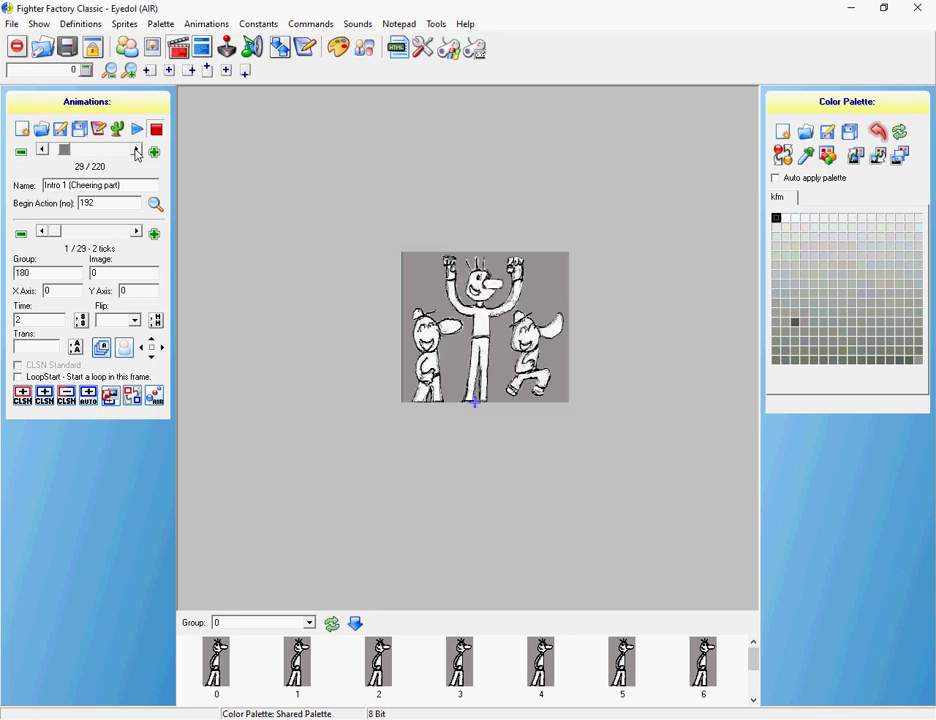
left_click(138, 152)
left_click(138, 152)
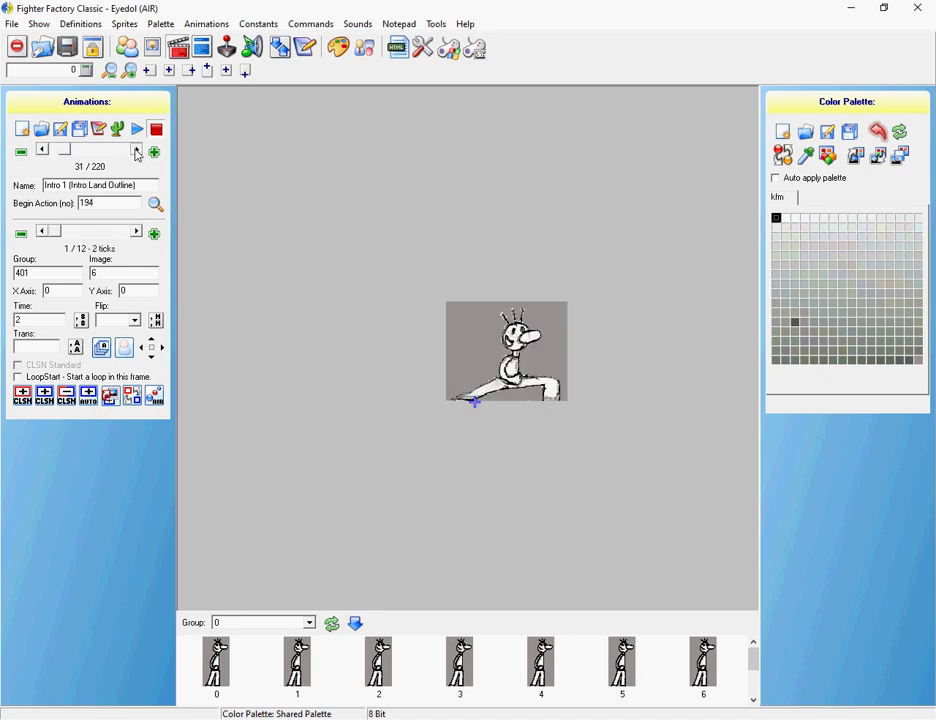
double_click(138, 152)
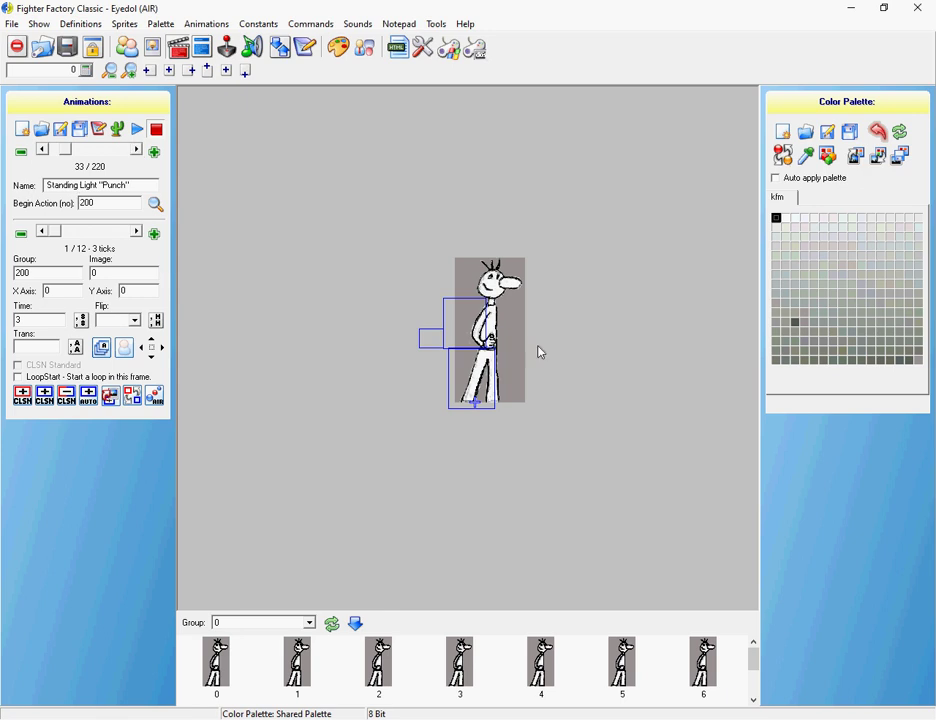
Nudge and narrow frame 1's leg and torso hurt boxes so they hug the body.
left_click_drag(474, 377, 475, 370)
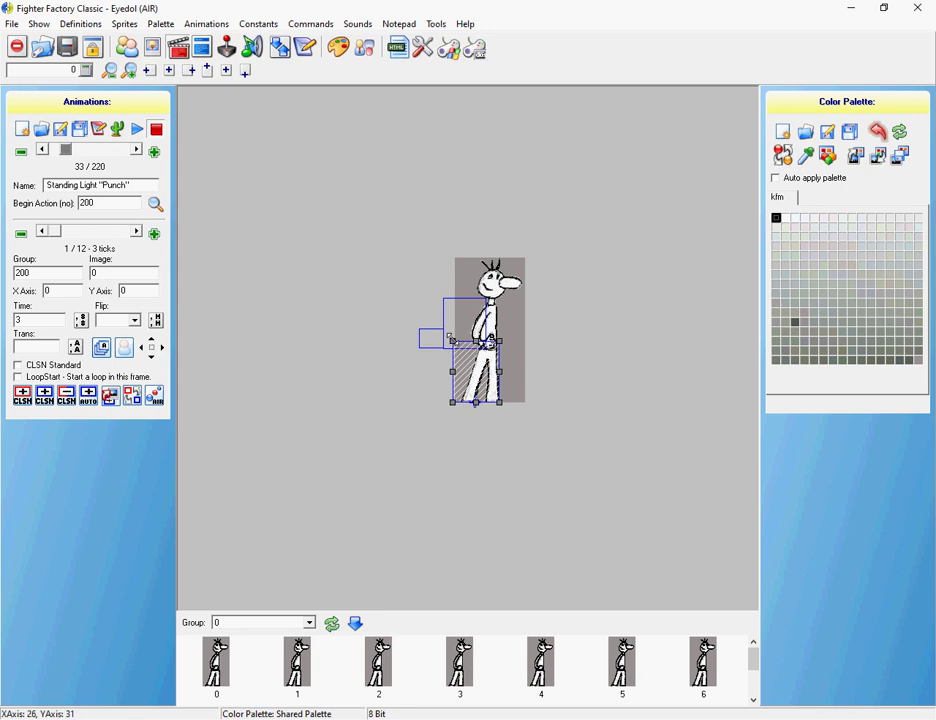
mouse_move(450, 338)
left_mouse_down()
mouse_move(466, 345)
mouse_move(500, 325)
mouse_move(502, 336)
mouse_move(492, 337)
left_mouse_up()
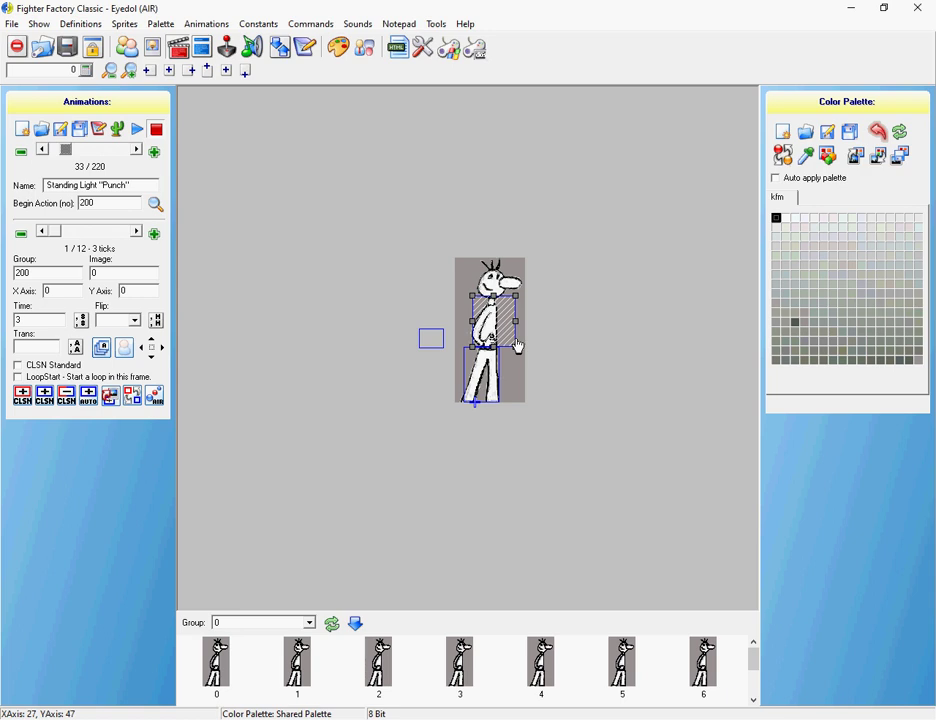
mouse_move(513, 345)
left_mouse_down()
mouse_move(461, 333)
mouse_move(524, 263)
left_mouse_up()
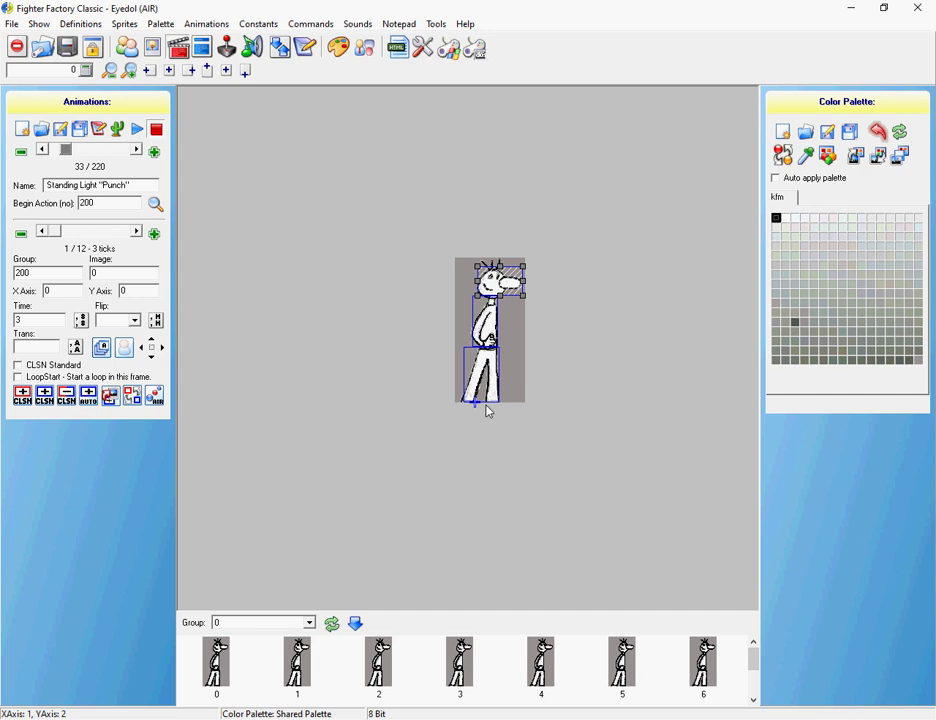
On punch frame 2, delete the old upper and lower hurt boxes.
left_click(138, 232)
left_click(515, 330)
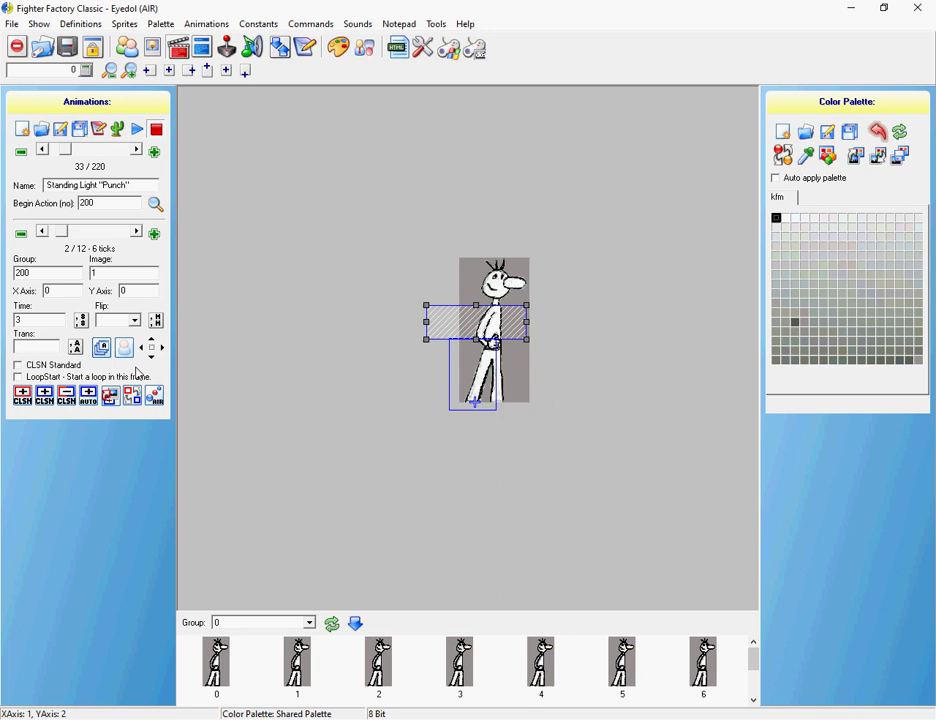
key("Delete")
left_click(495, 392)
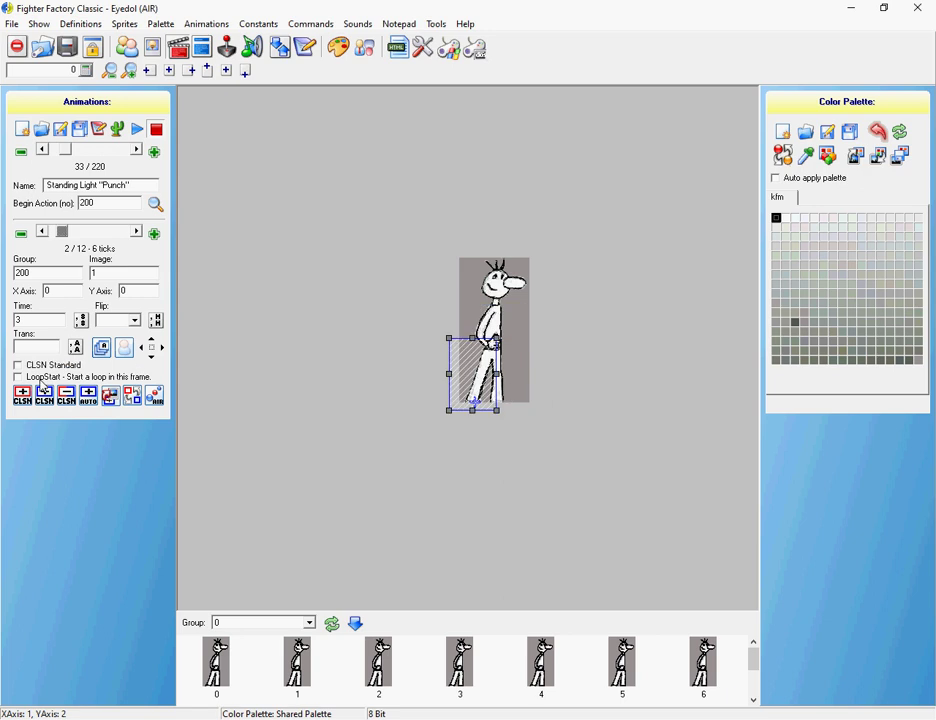
key("Delete")
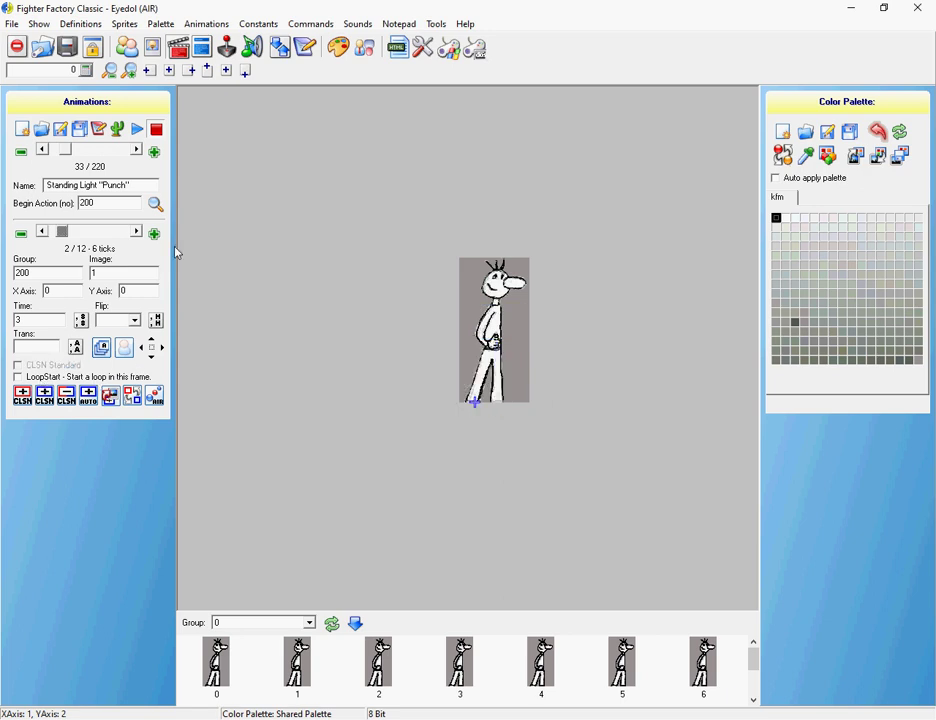
Copy frame 1's head, torso and leg hurt boxes, shifting the head box slightly left.
left_click(113, 402)
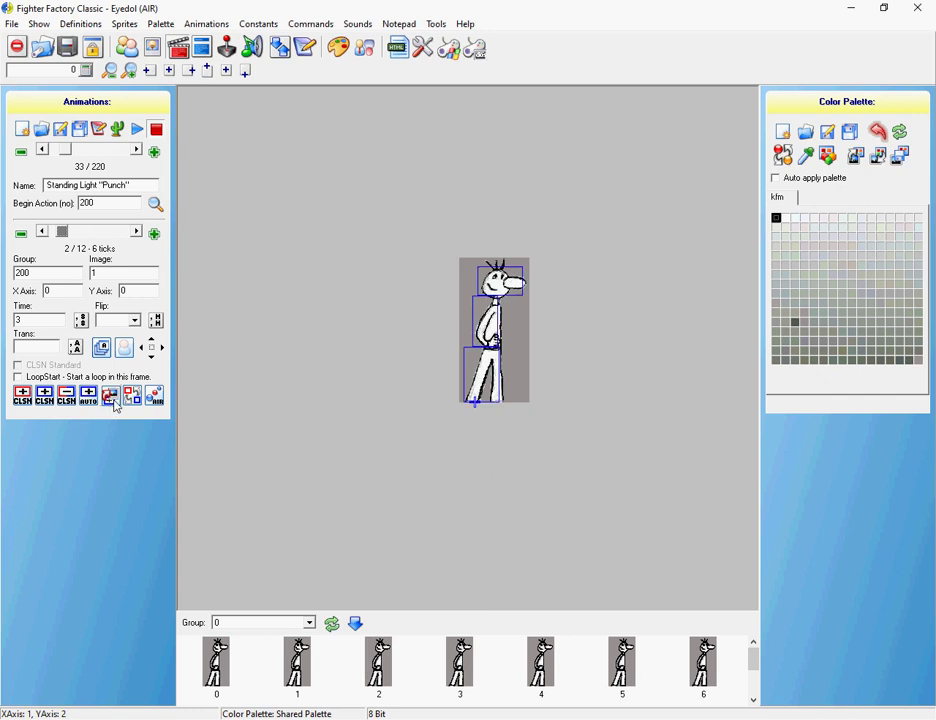
left_click(484, 375)
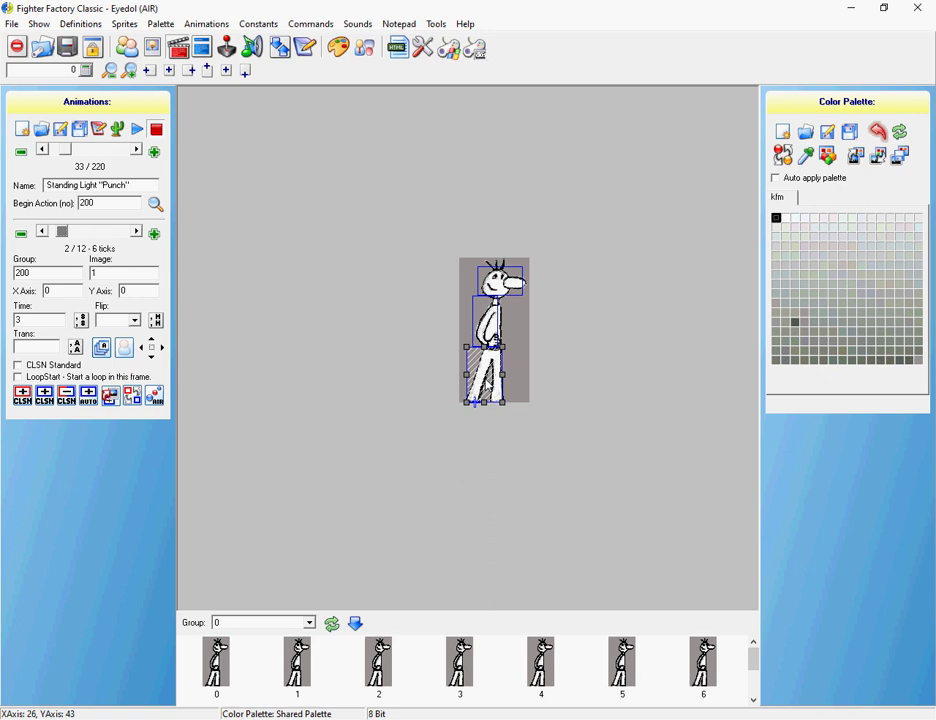
left_click(486, 303)
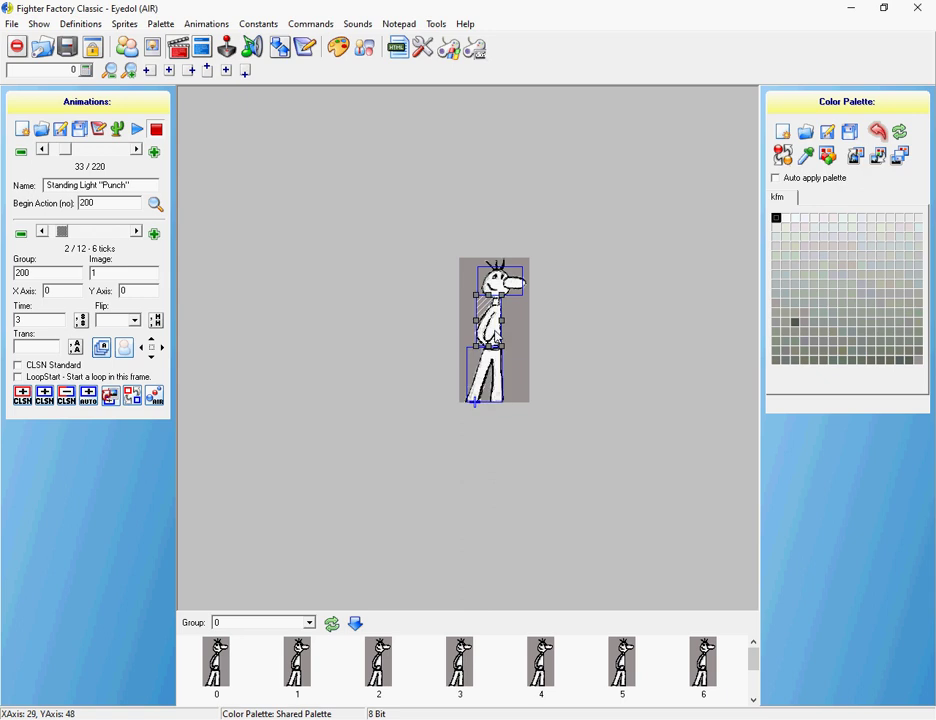
left_click(517, 287)
left_click_drag(517, 288, 514, 288)
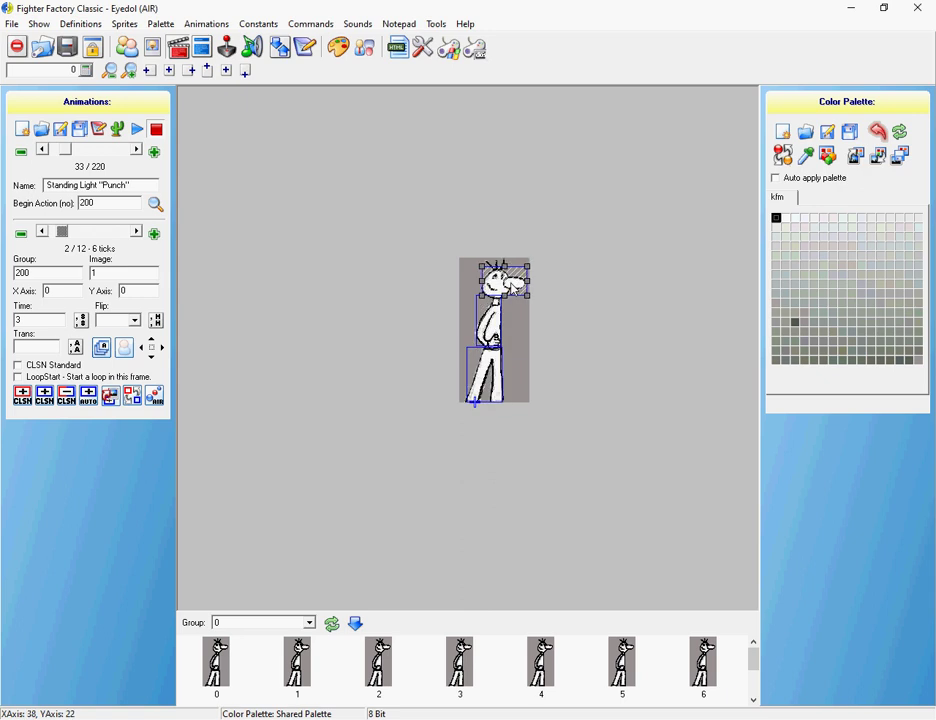
On frame 3, delete the old leg box and auto-generate new hurt boxes.
left_click(139, 233)
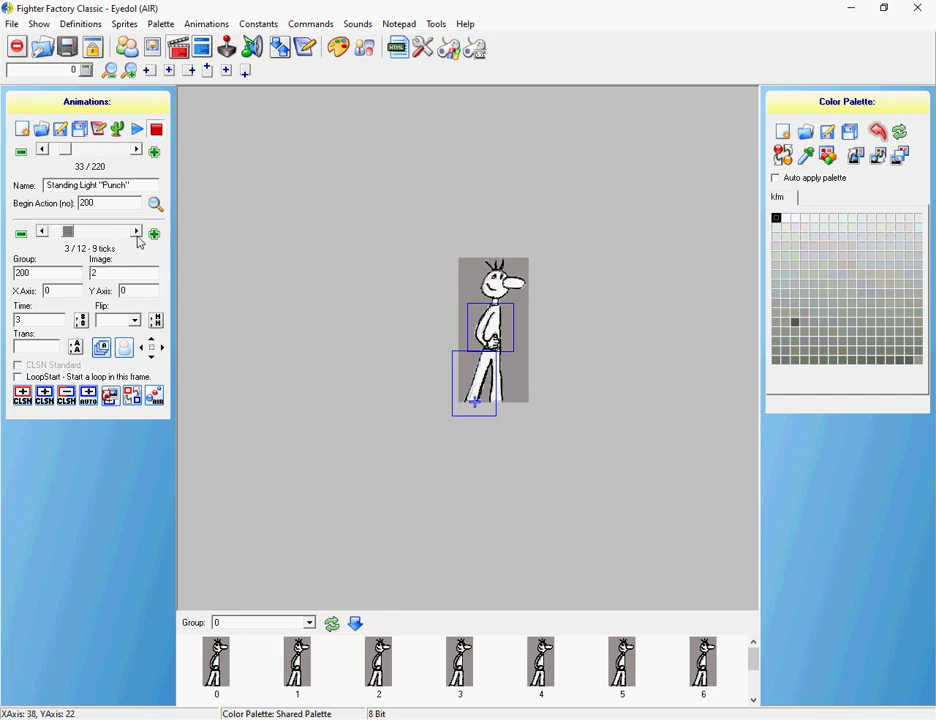
left_click(474, 398)
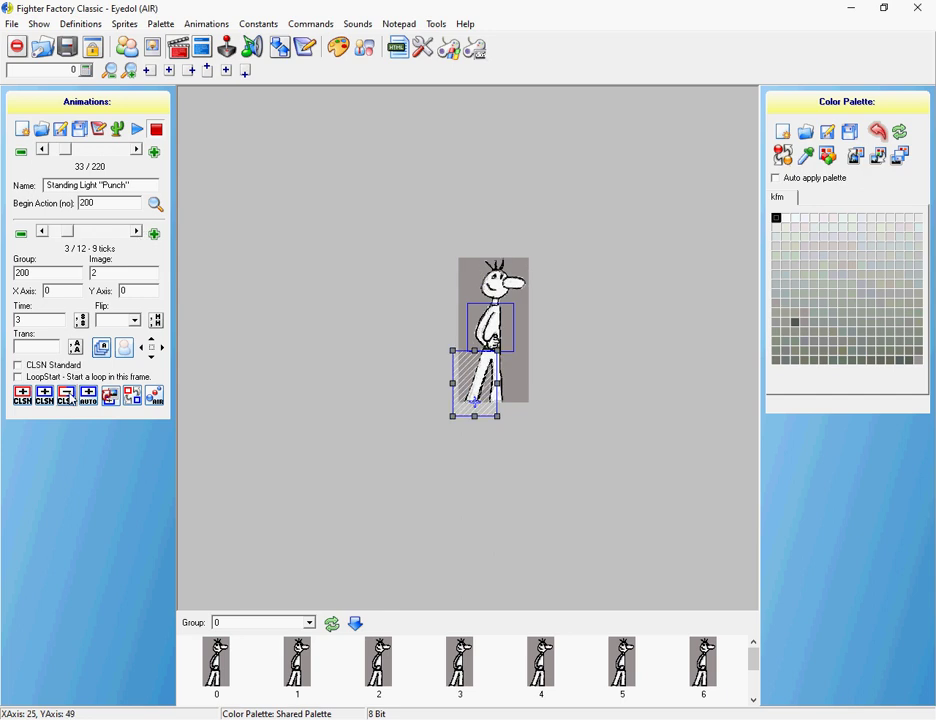
left_click(70, 396)
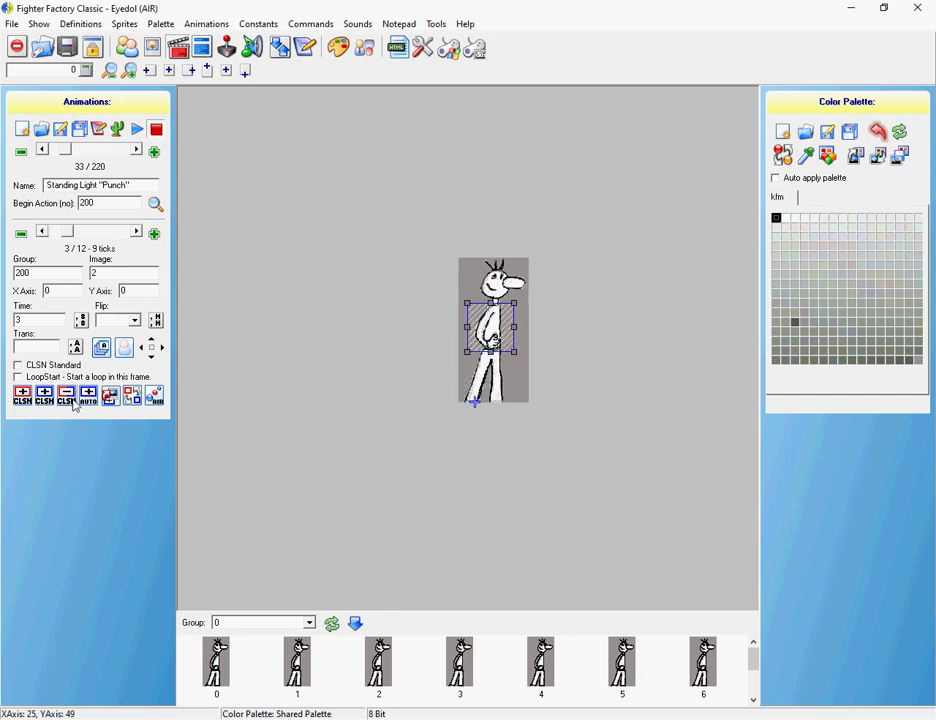
left_click(113, 399)
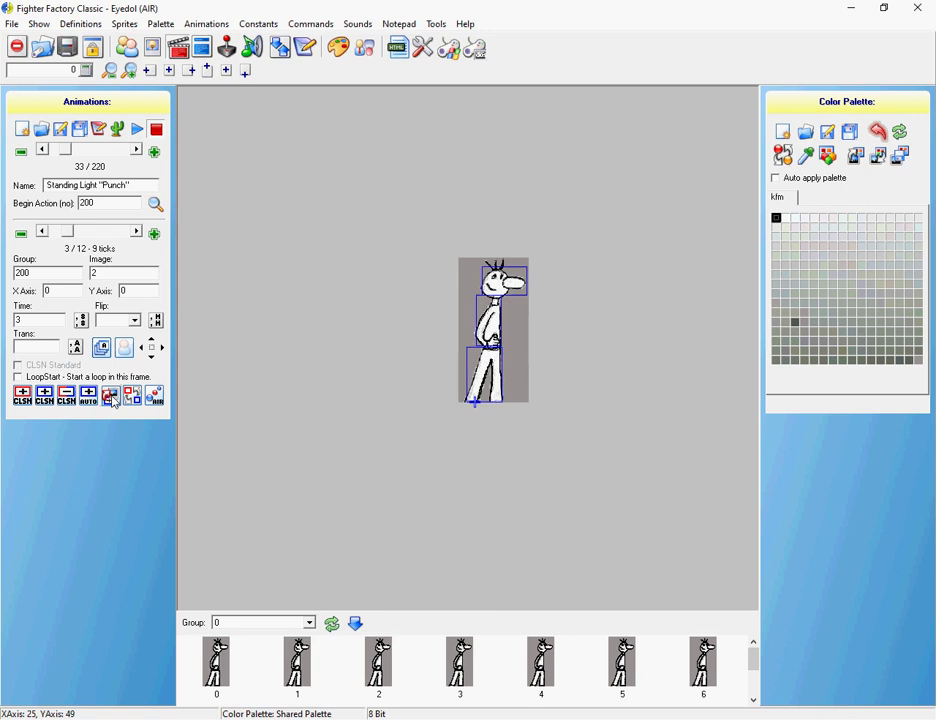
On frame 4, delete the arm, torso and leg boxes and auto-generate hurt boxes.
left_click(137, 232)
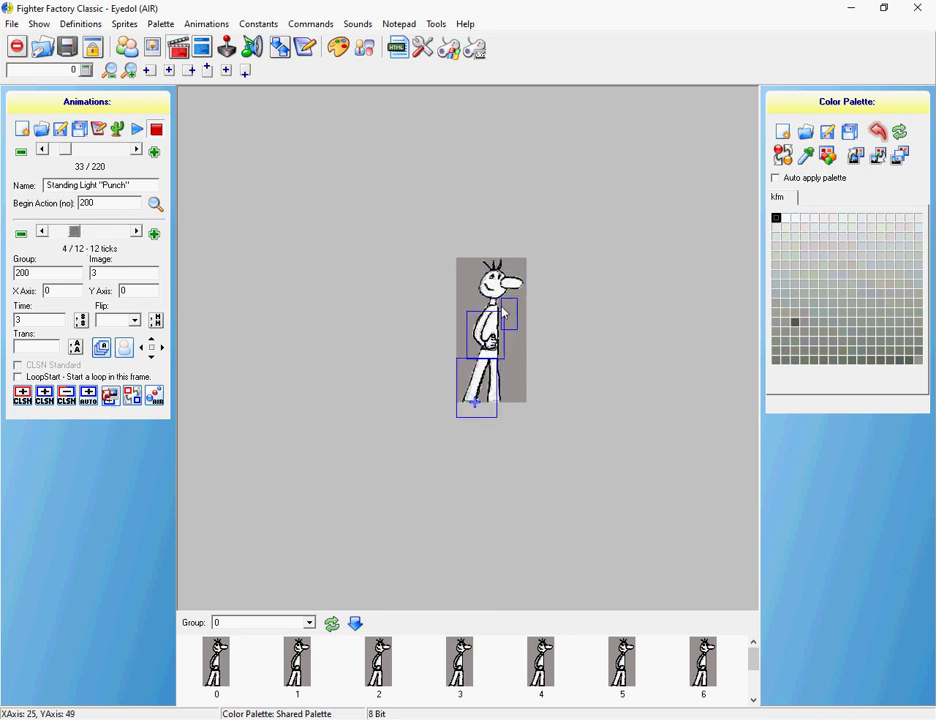
left_click(504, 313)
left_click(110, 390)
left_click(486, 340)
left_click(67, 396)
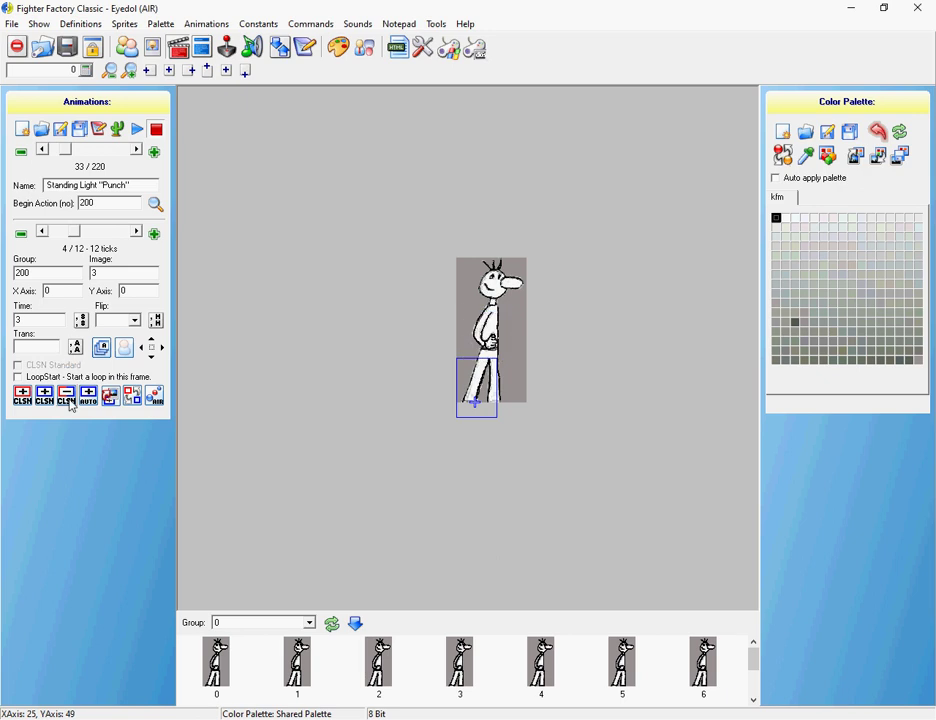
left_click(478, 392)
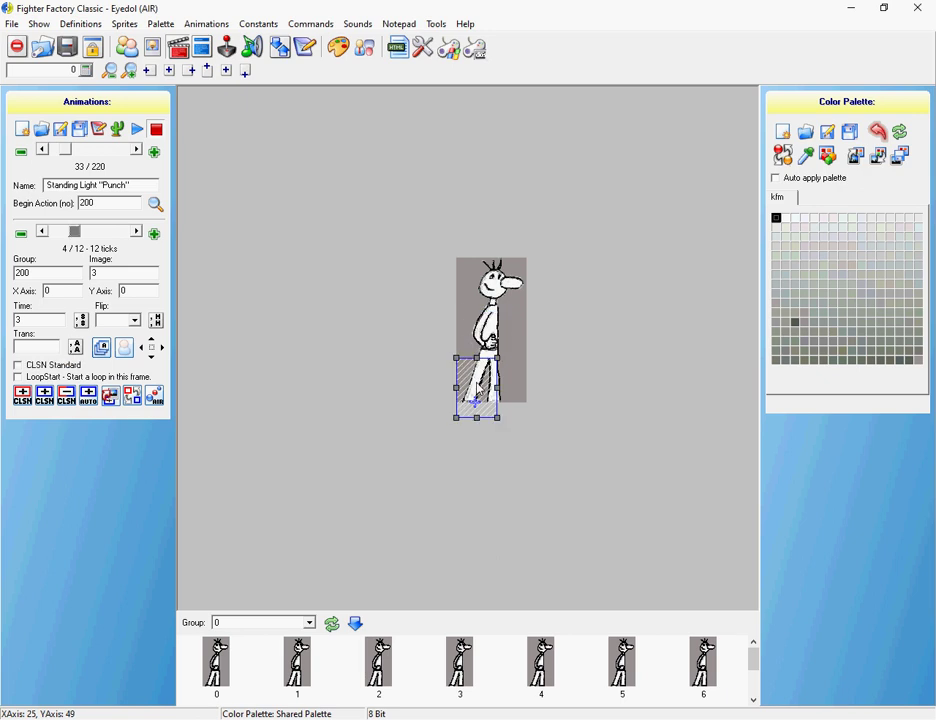
left_click(66, 396)
left_click(110, 397)
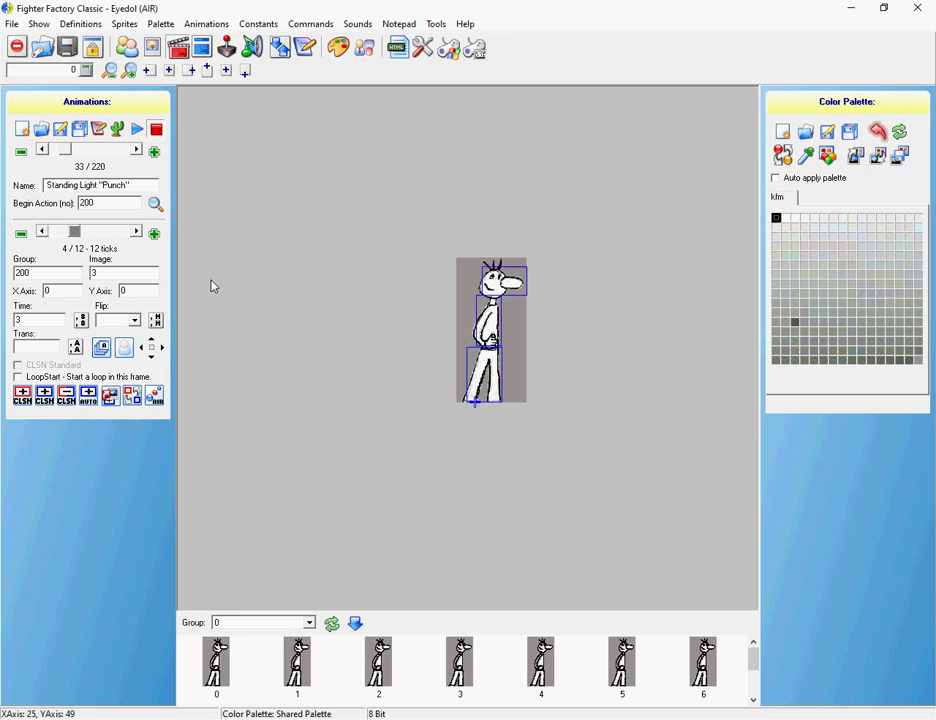
On frame 5, delete the torso, hand and lower-leg boxes and auto-generate hurt boxes.
left_click(137, 233)
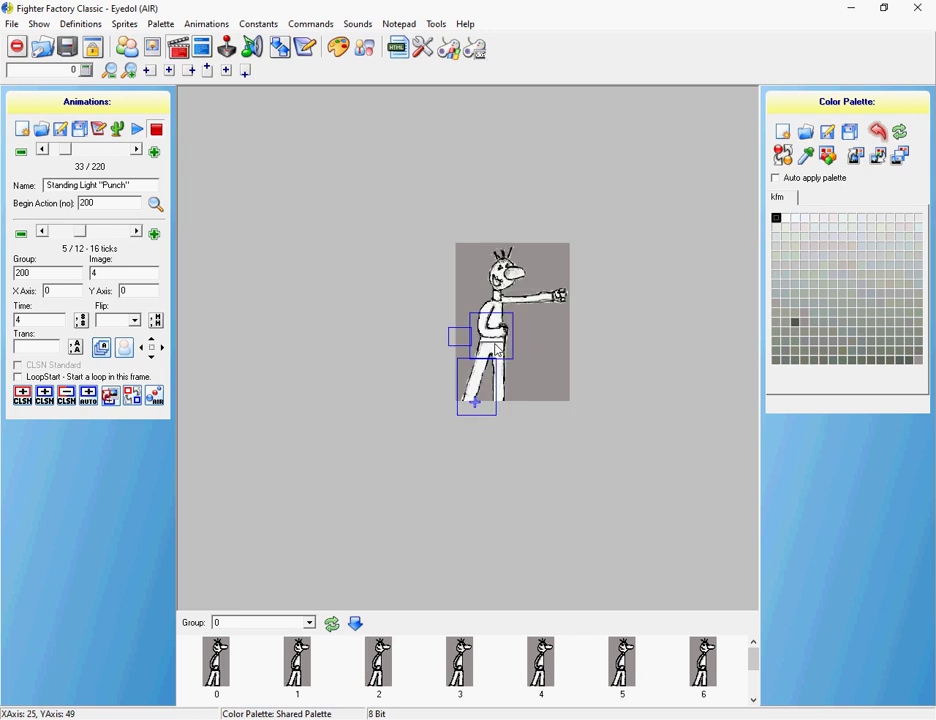
left_click(498, 351)
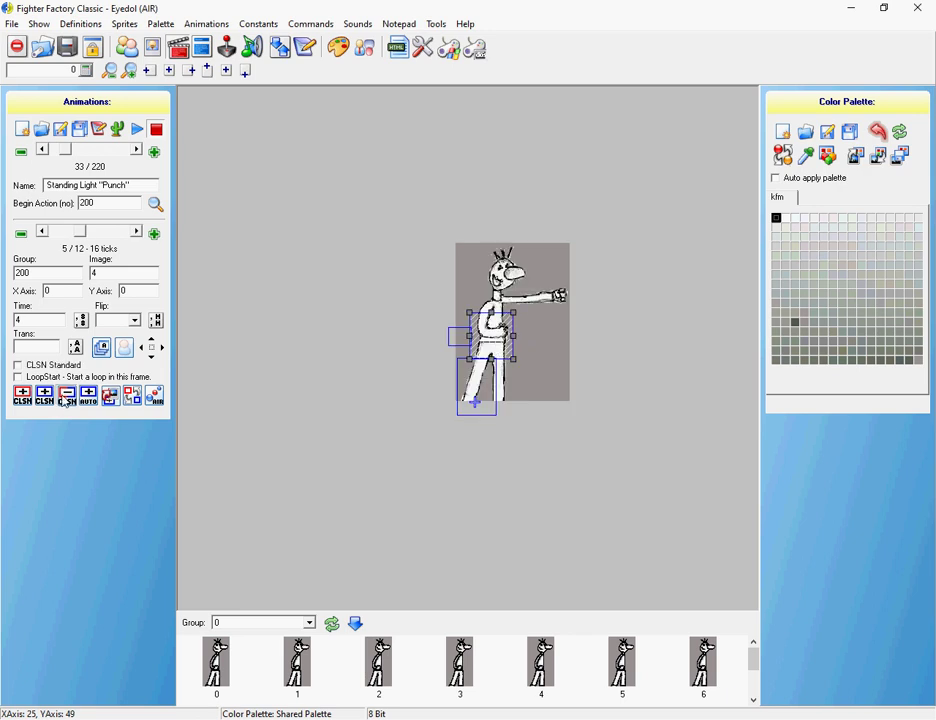
left_click(64, 400)
left_click(461, 338)
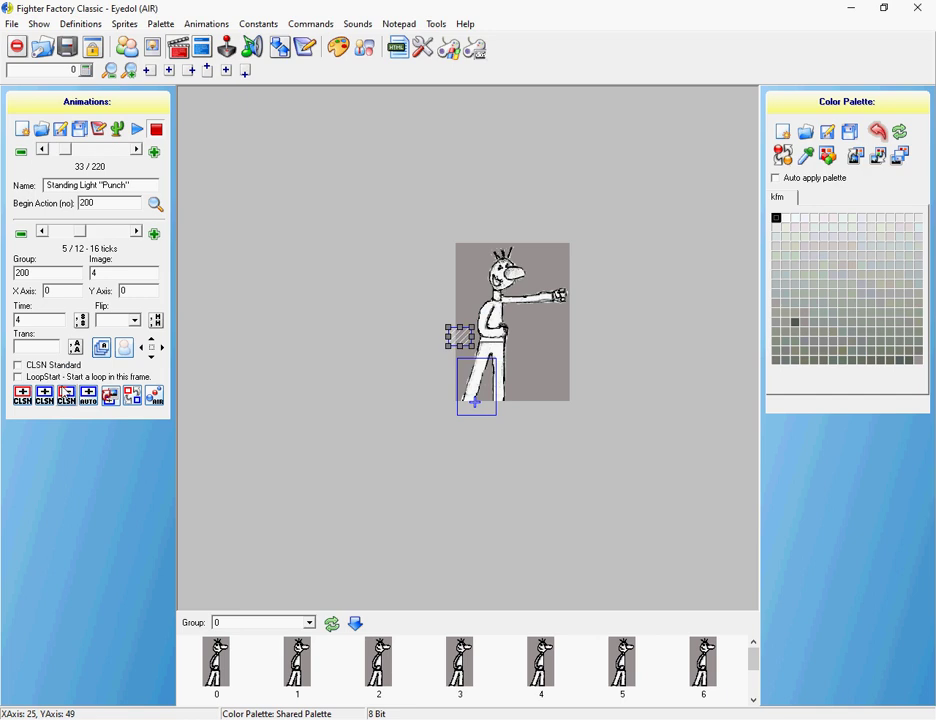
left_click(64, 394)
left_click(480, 383)
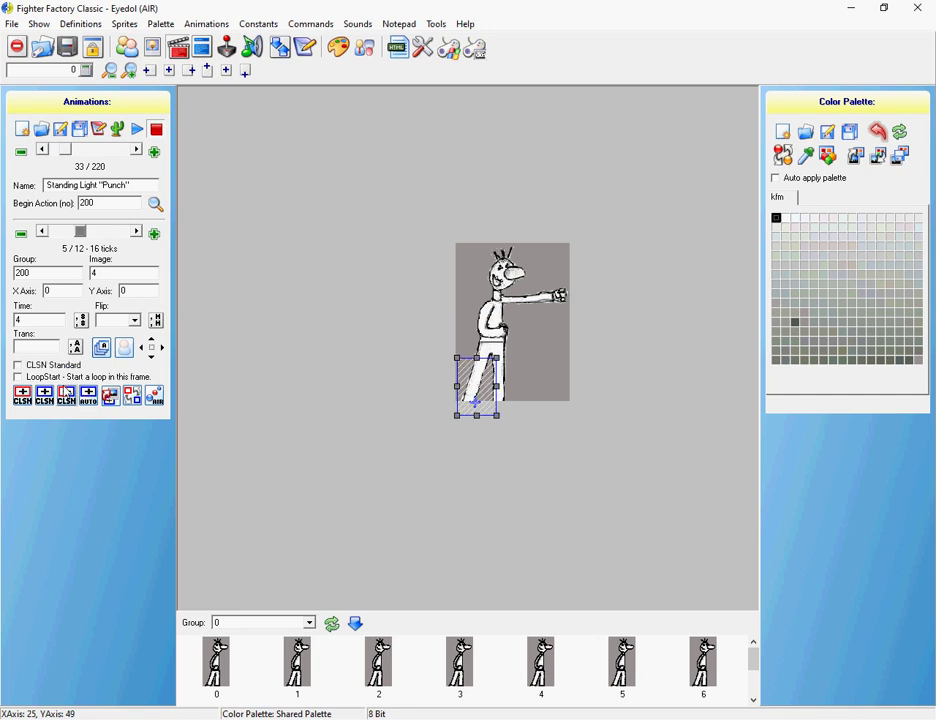
left_click(66, 394)
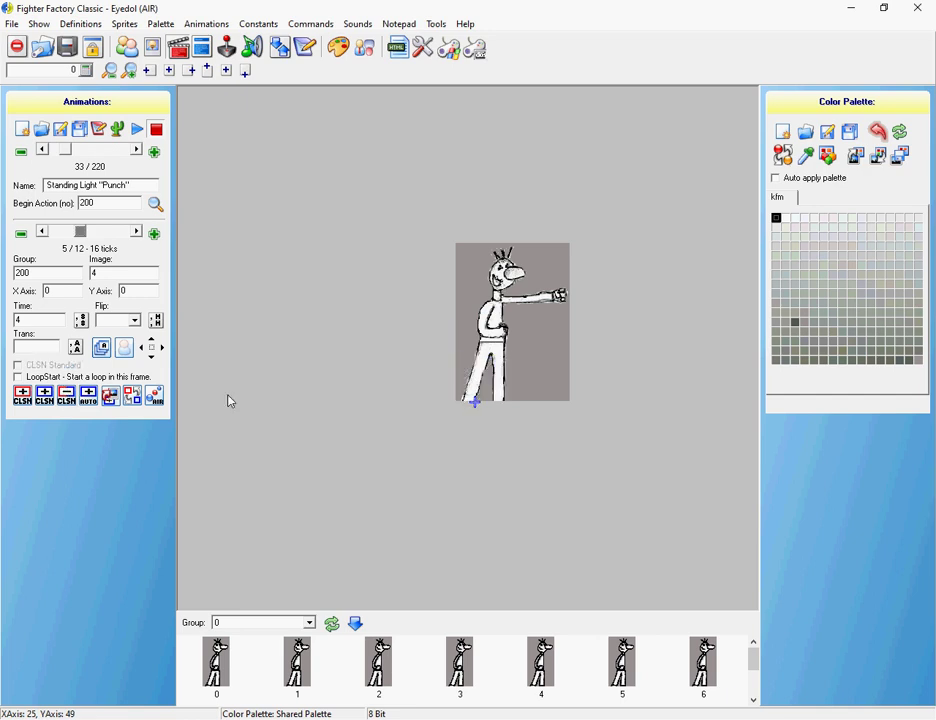
left_click(113, 400)
Stretch the head hurt box lower and nudge the torso box into place.
left_click(517, 276)
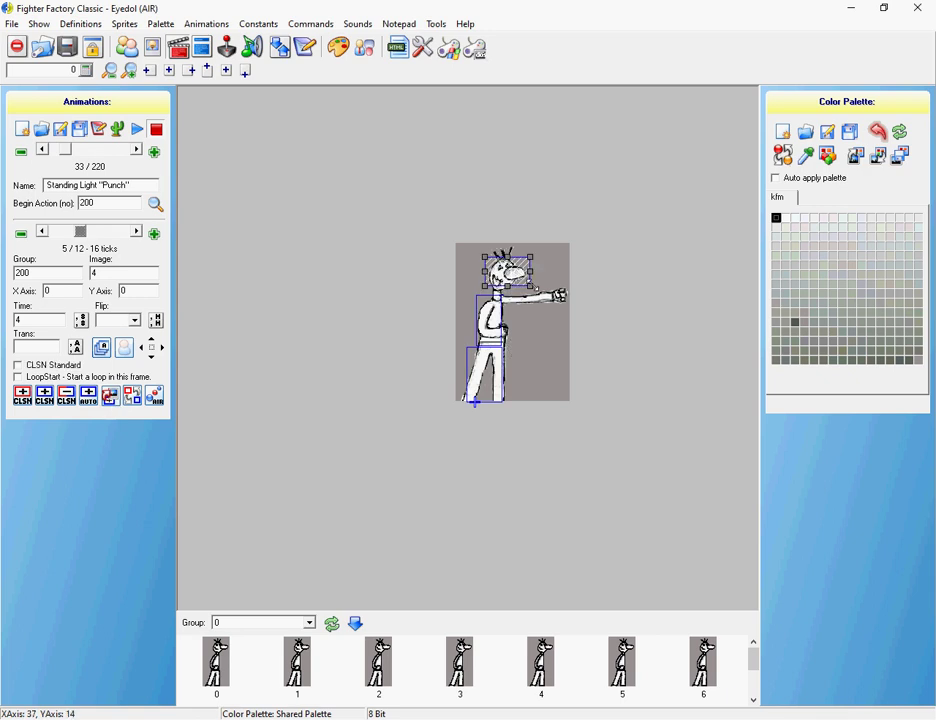
left_click_drag(536, 287, 527, 290)
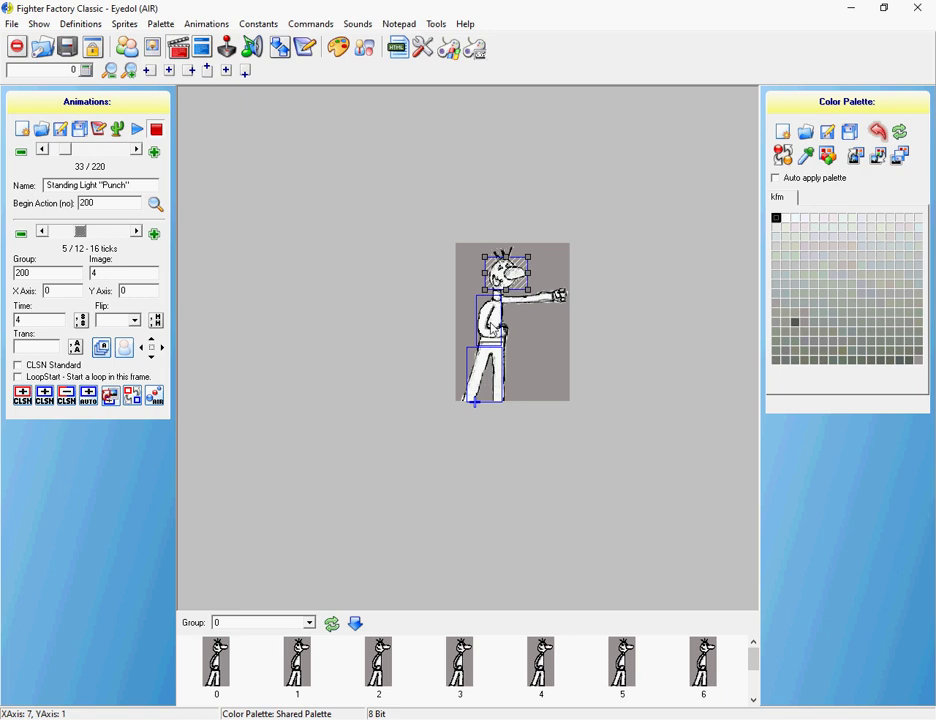
left_click(493, 330)
left_click_drag(489, 310, 489, 307)
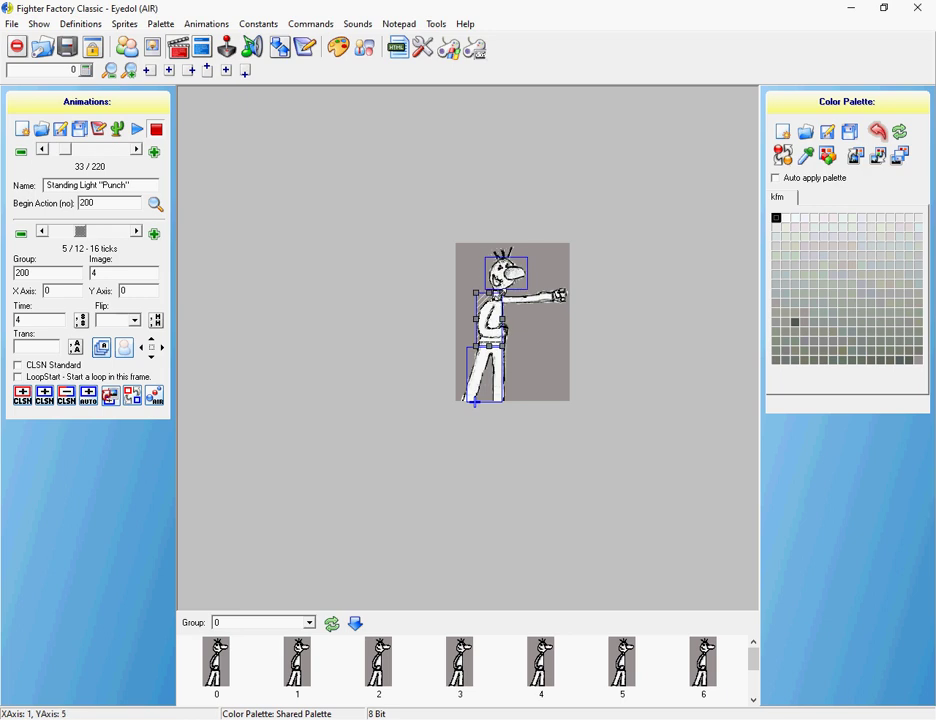
Place a new red Clsn1 hit box over frame 5's fist, then step to frame 6.
left_click(23, 395)
mouse_move(182, 112)
left_mouse_down()
mouse_move(500, 204)
mouse_move(588, 322)
mouse_move(572, 305)
left_mouse_up()
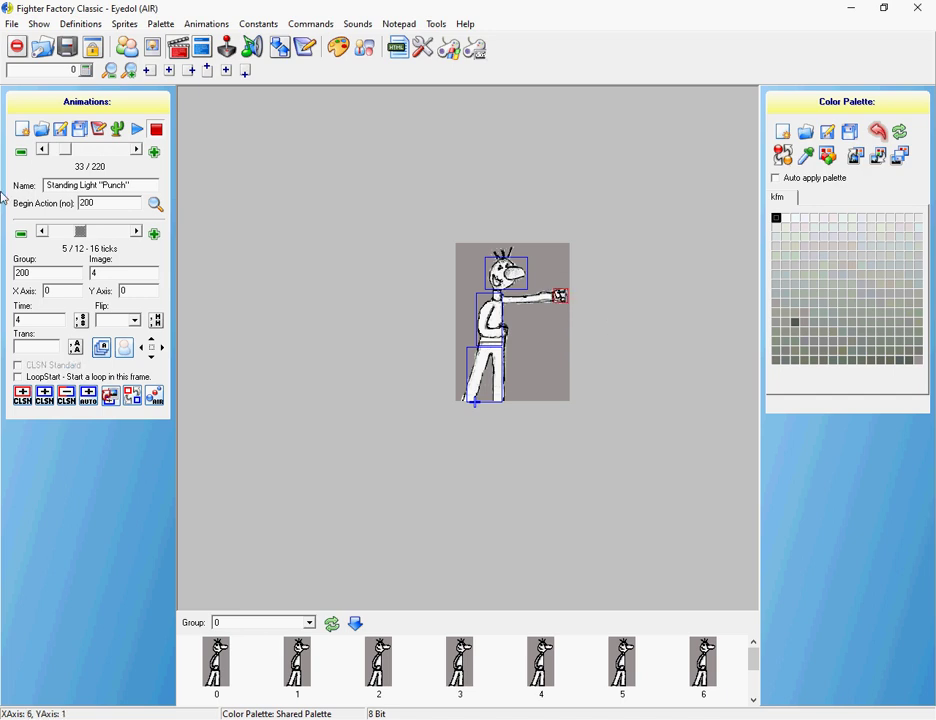
left_click(137, 231)
left_click(138, 232)
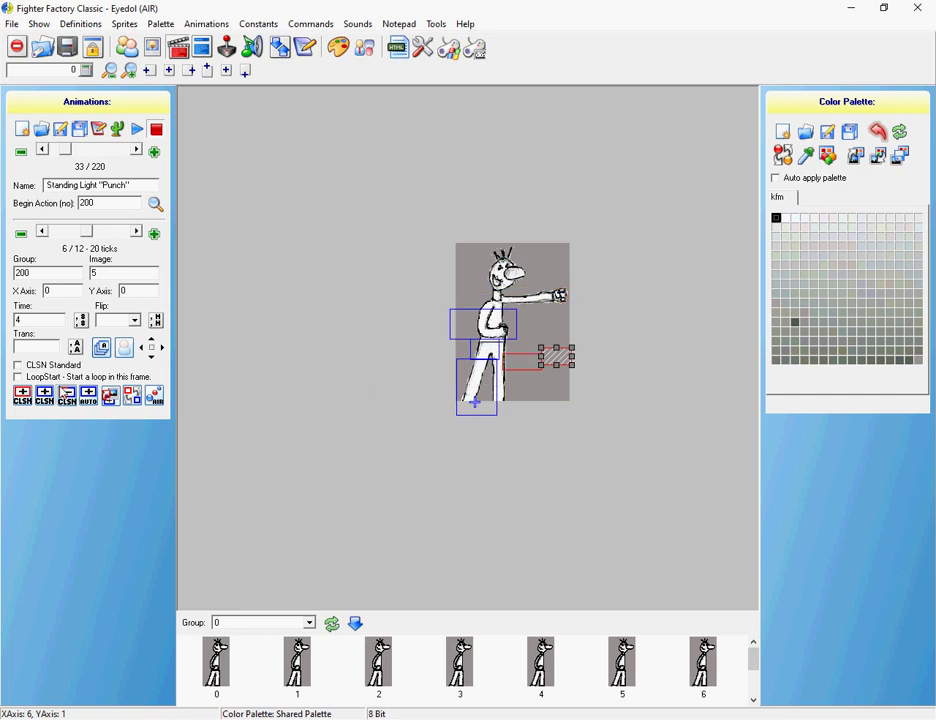
Delete frame 6's red and blue boxes at hand, waist and legs, then auto-generate replacements.
left_click(66, 394)
left_click(513, 363)
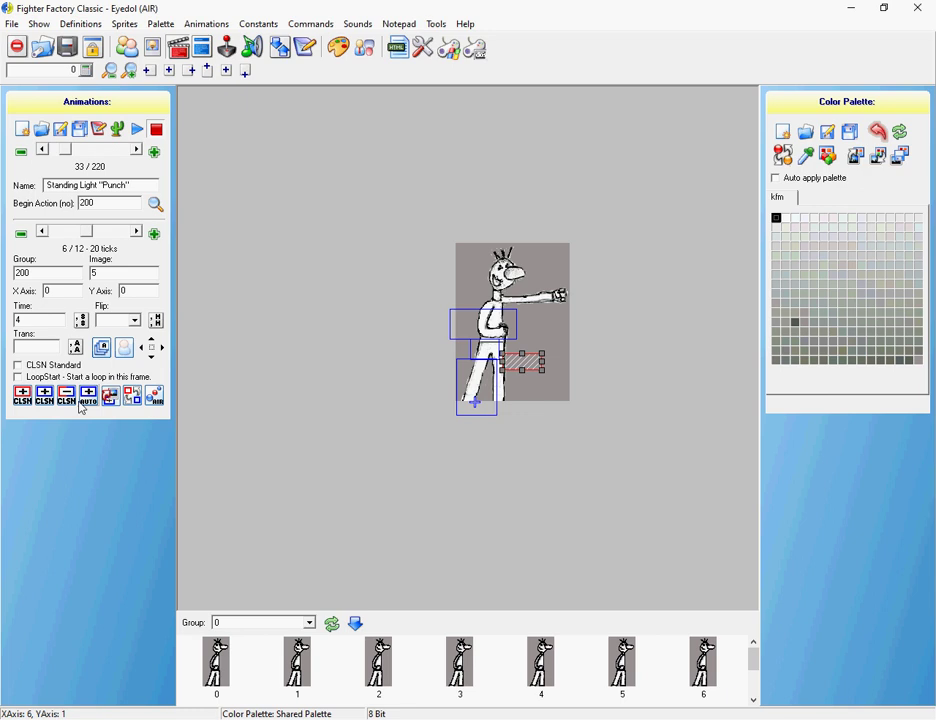
left_click(66, 394)
left_click(459, 413)
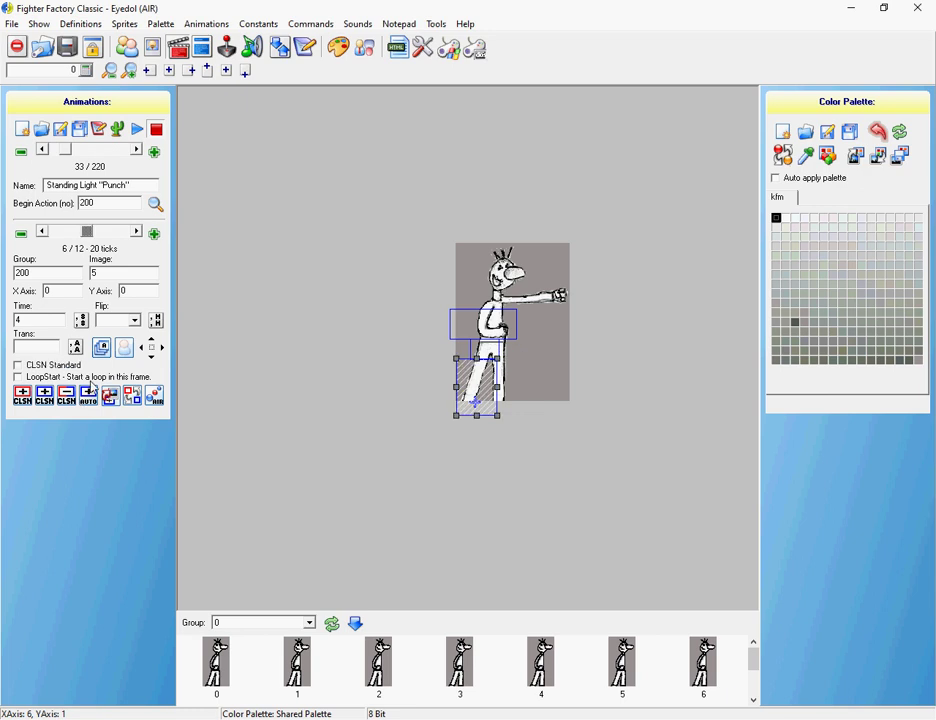
key("Delete")
left_click(481, 350)
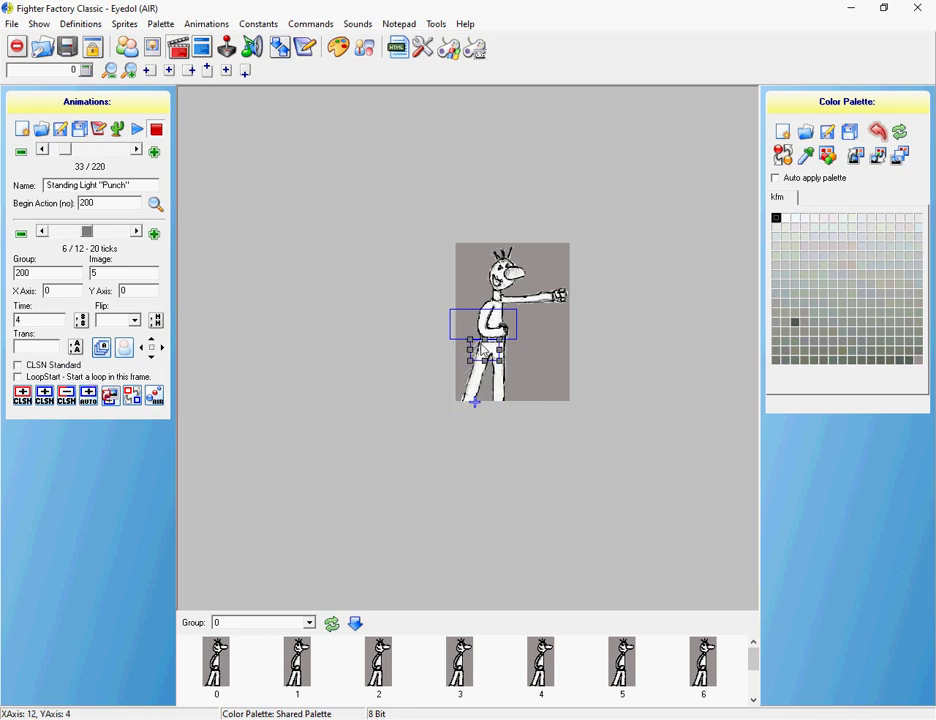
left_click(66, 402)
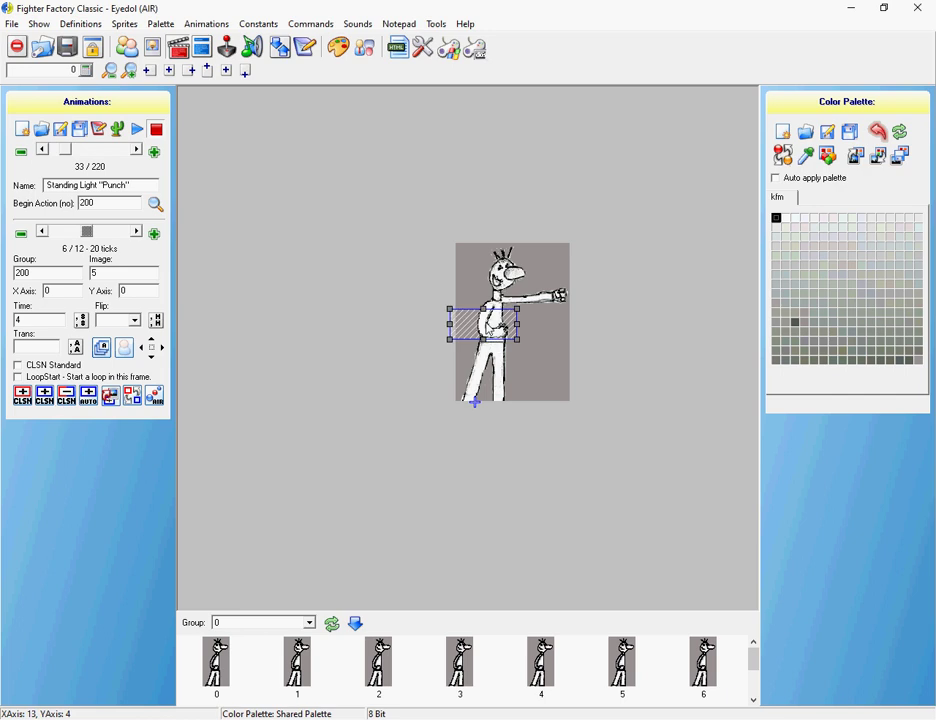
left_click(66, 395)
left_click(66, 395)
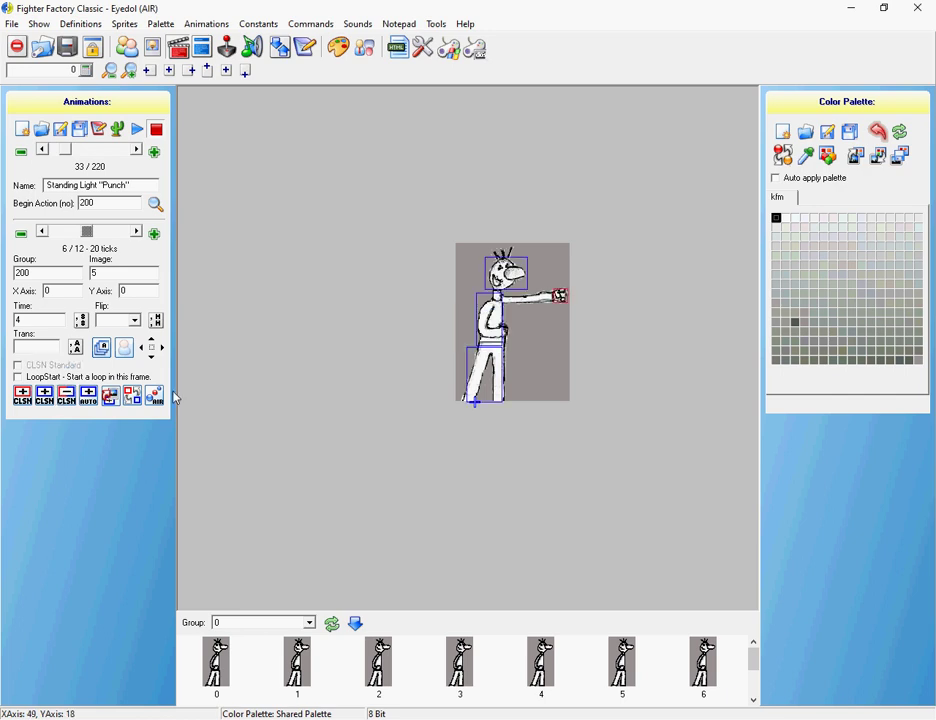
On frame 7, delete the back, torso and leg boxes and auto-generate new collision boxes.
left_click(135, 232)
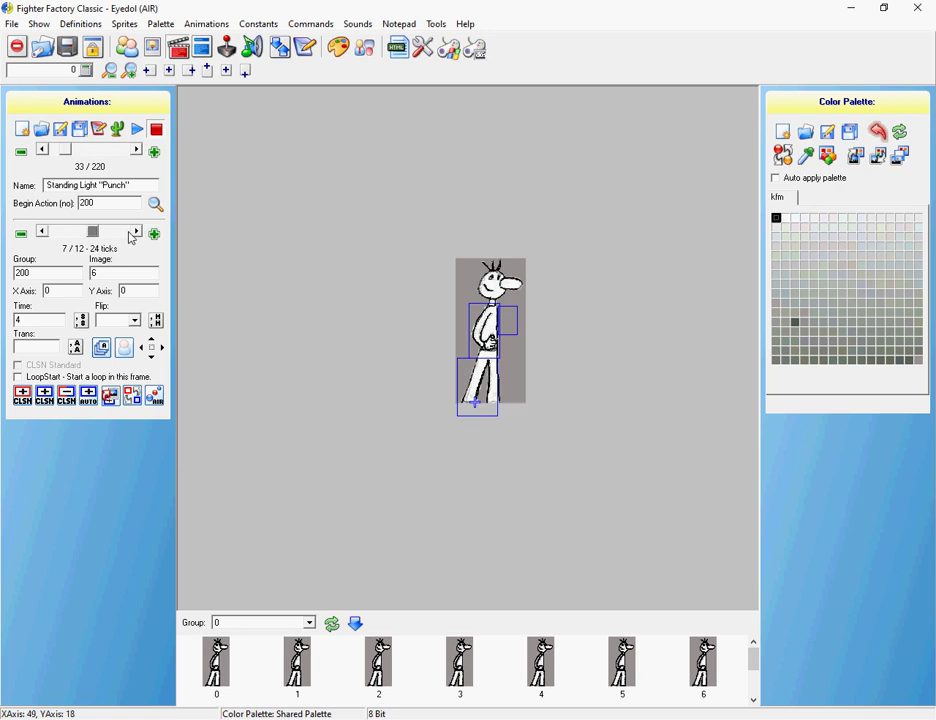
left_click(514, 318)
key("Delete")
left_click(103, 399)
key("Delete")
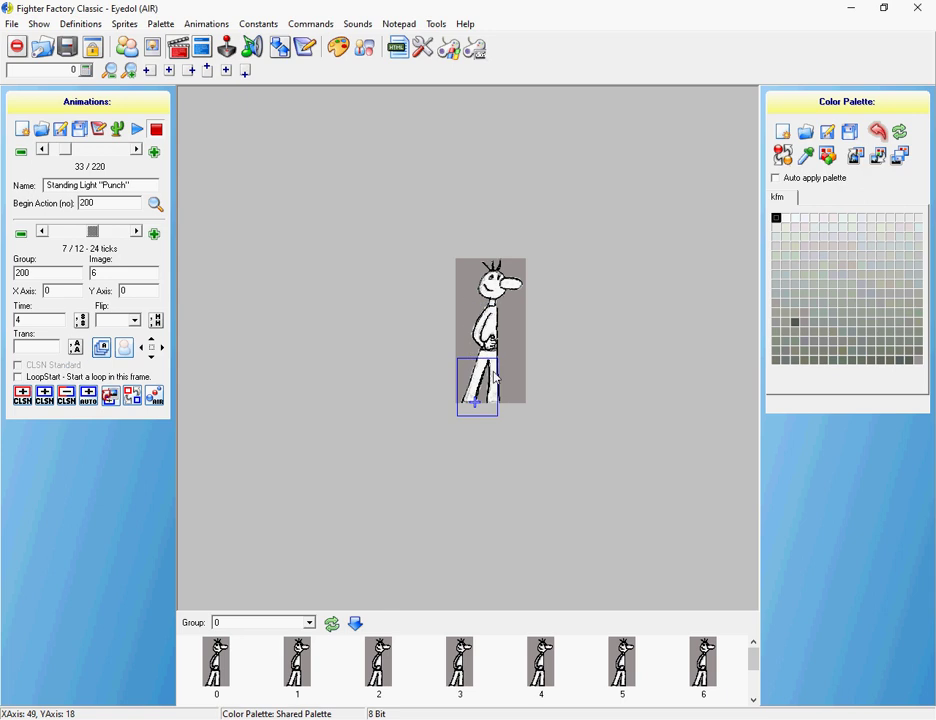
left_click(495, 378)
key("Delete")
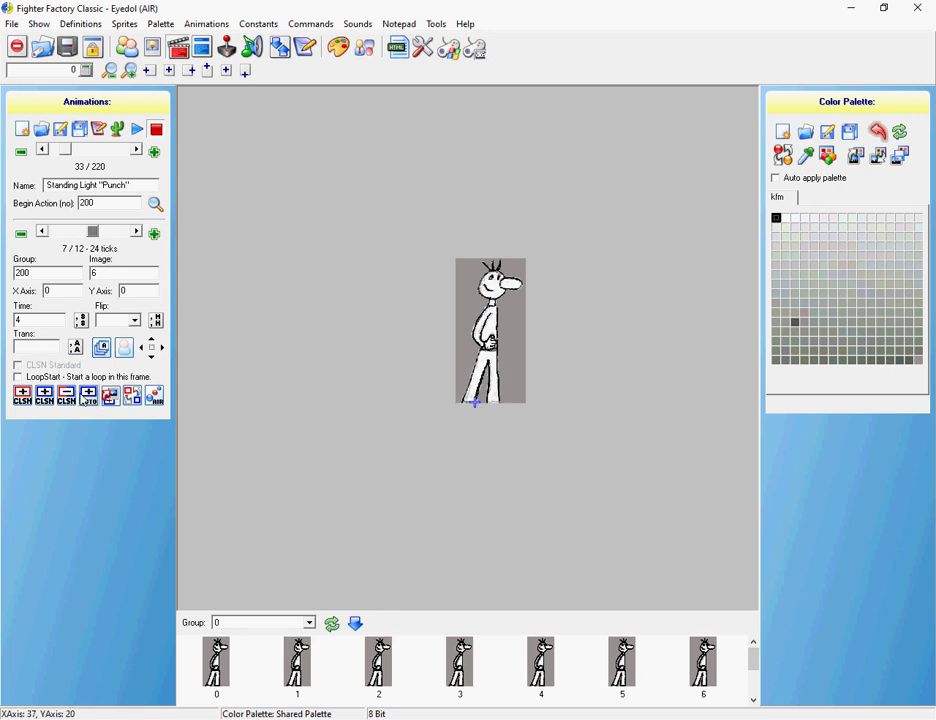
left_click(86, 402)
Nudge frame 7's head hurt box down slightly and remove the stray red box.
left_click(512, 286)
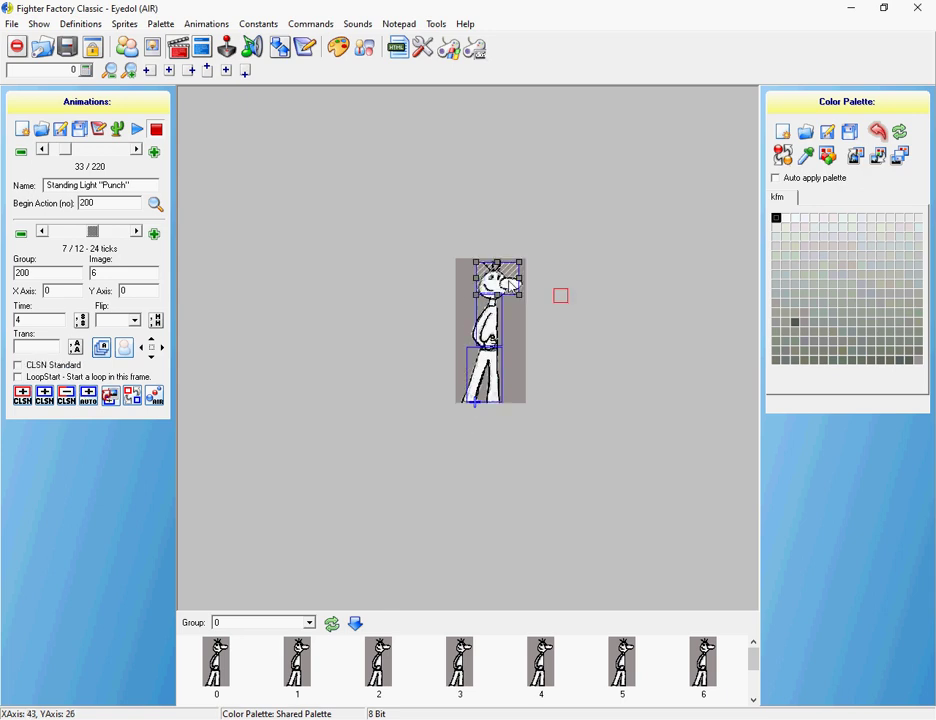
left_click_drag(512, 286, 512, 290)
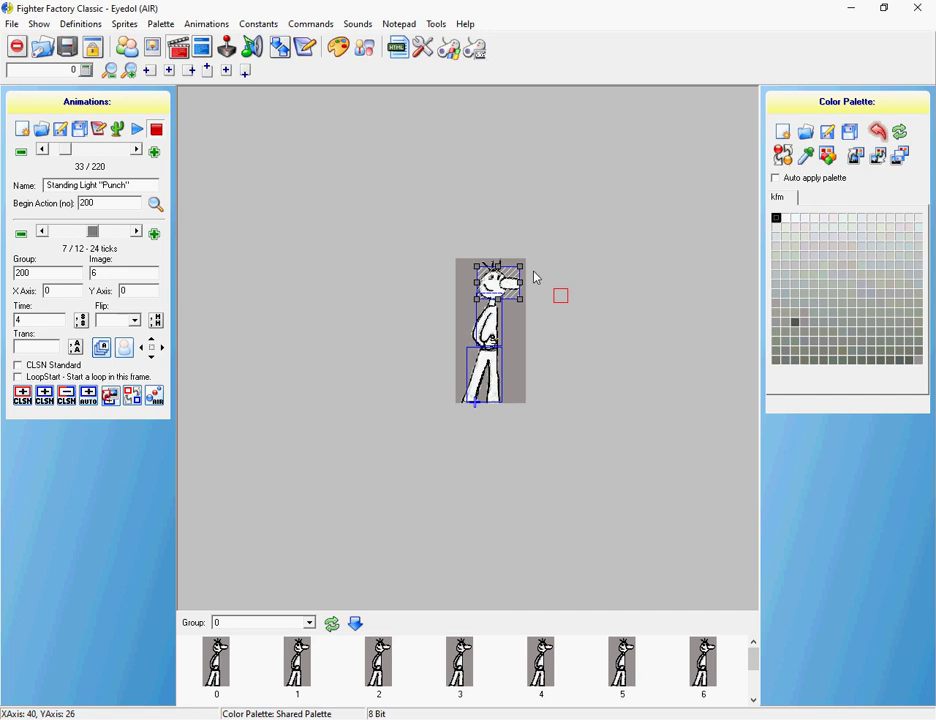
left_click(537, 278)
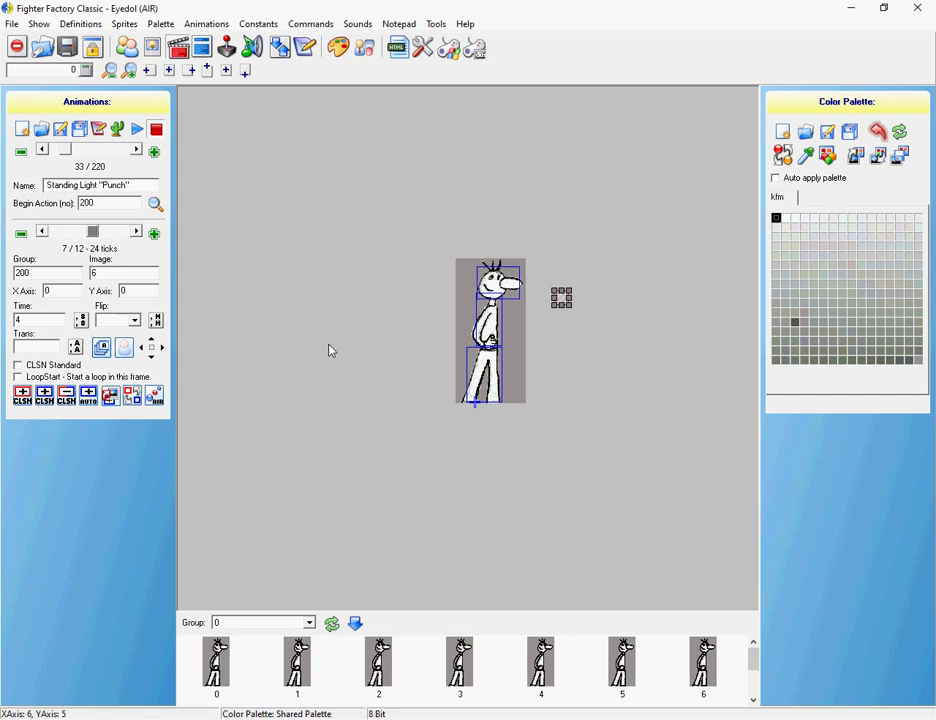
left_click(71, 403)
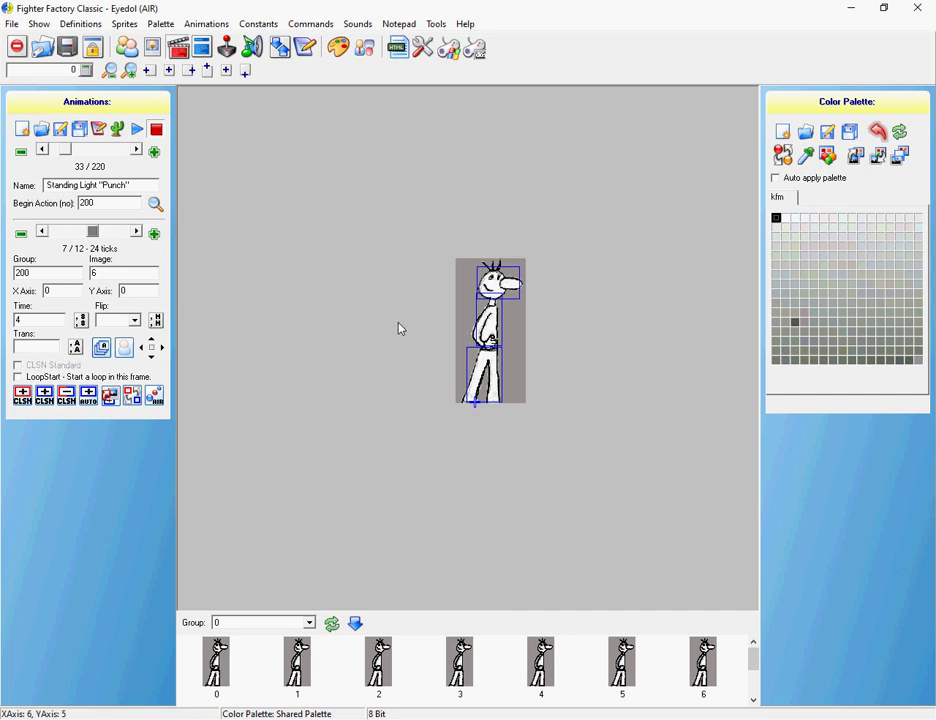
Replace frame 8's old boxes with new auto-generated head, torso and leg hurt boxes.
key("Right")
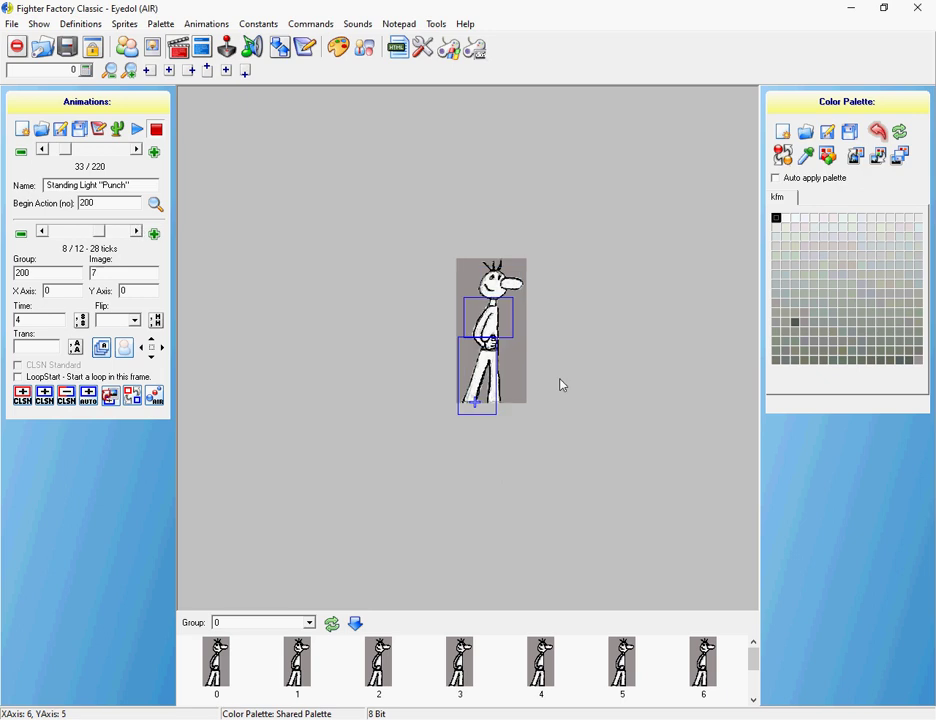
left_click(478, 385)
key("Delete")
left_click(48, 401)
left_click(143, 400)
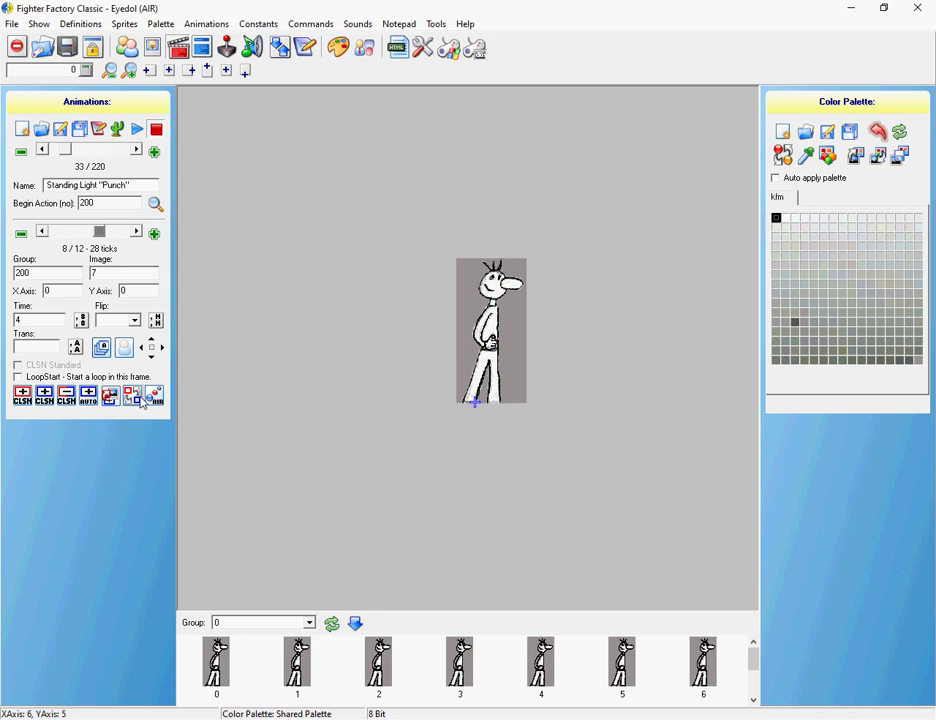
left_click(154, 396)
Delete frame 9's torso and leg hurt boxes.
key("Right")
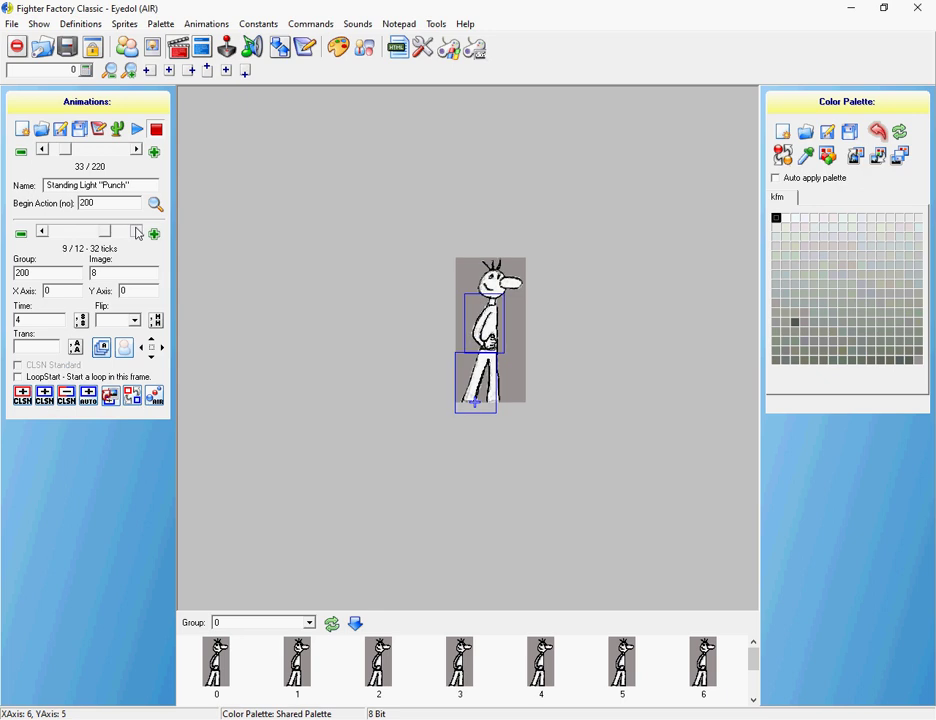
left_click(476, 331)
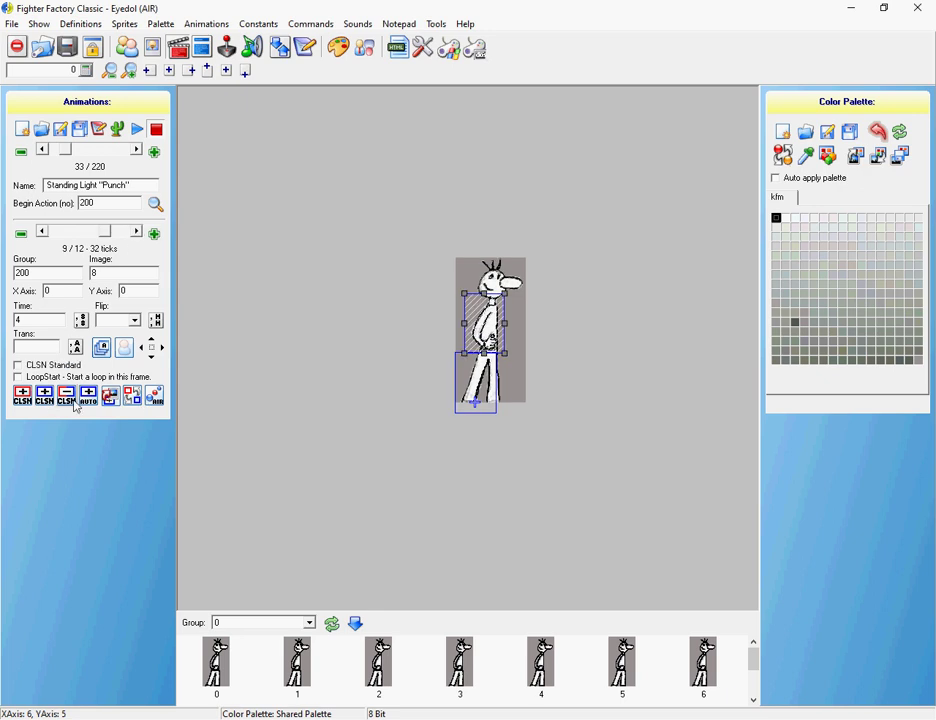
left_click(72, 400)
left_click(478, 404)
key("Delete")
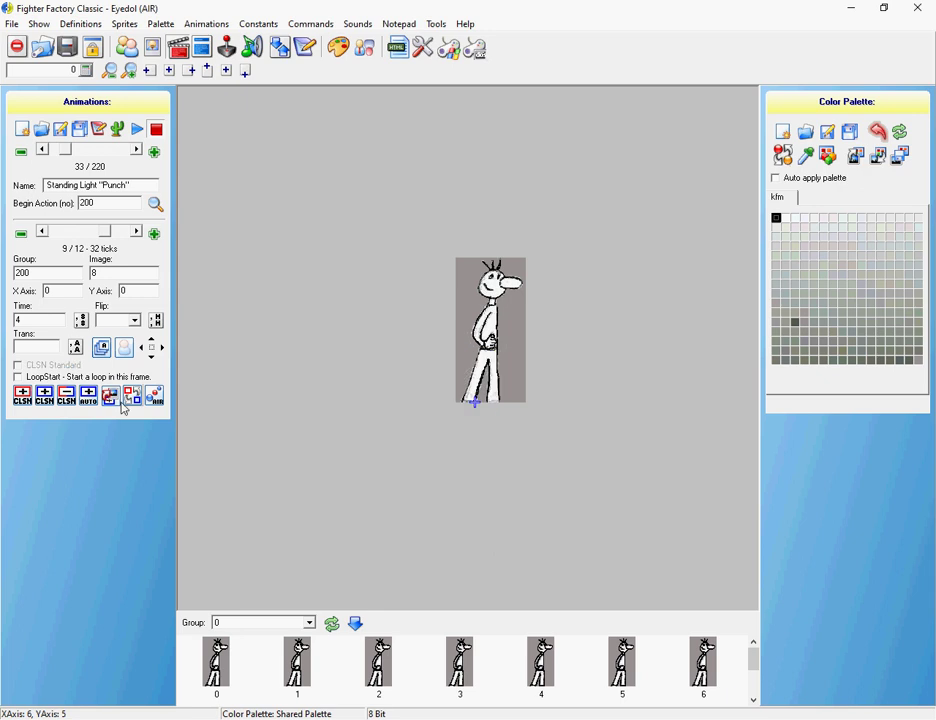
Auto-generate frame 9's hurt boxes, then replace frame 10's upper and leg boxes with fresh ones.
left_click(124, 405)
left_click(138, 232)
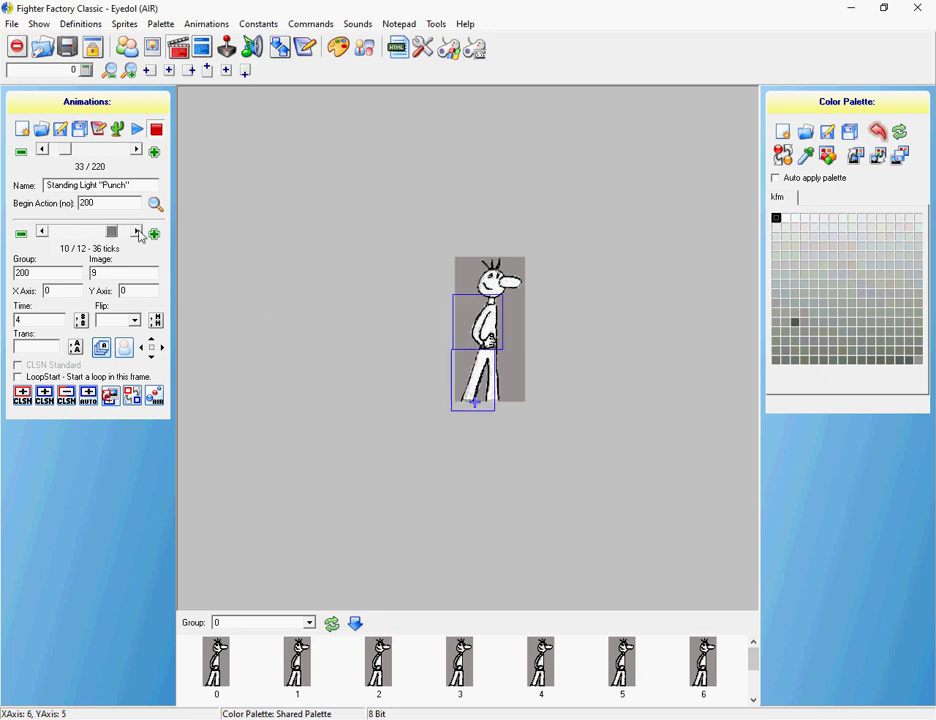
left_click(478, 322)
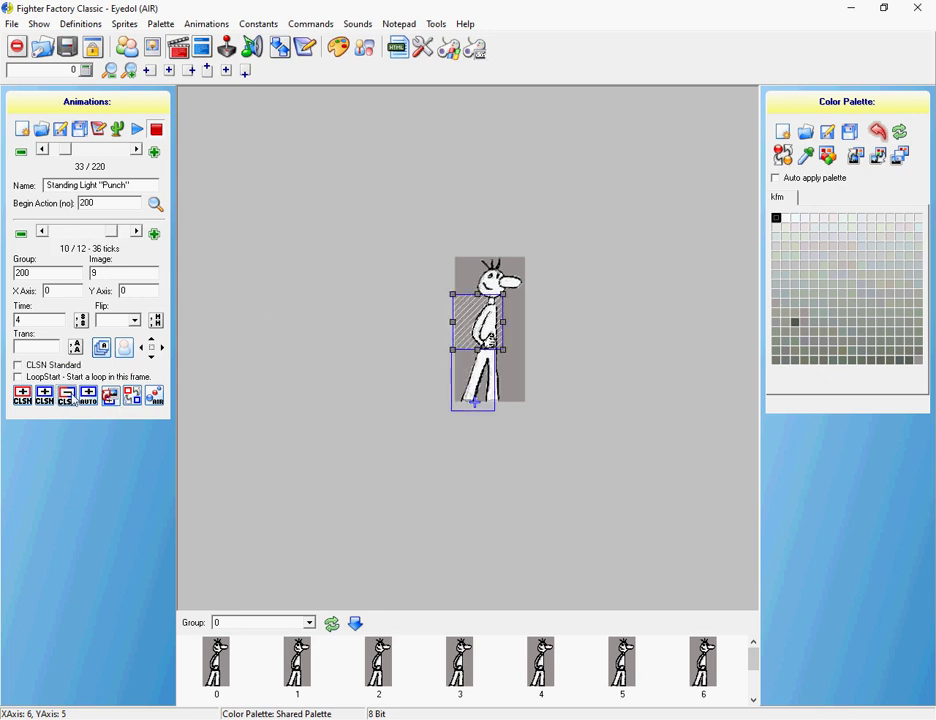
key("Delete")
left_click(476, 401)
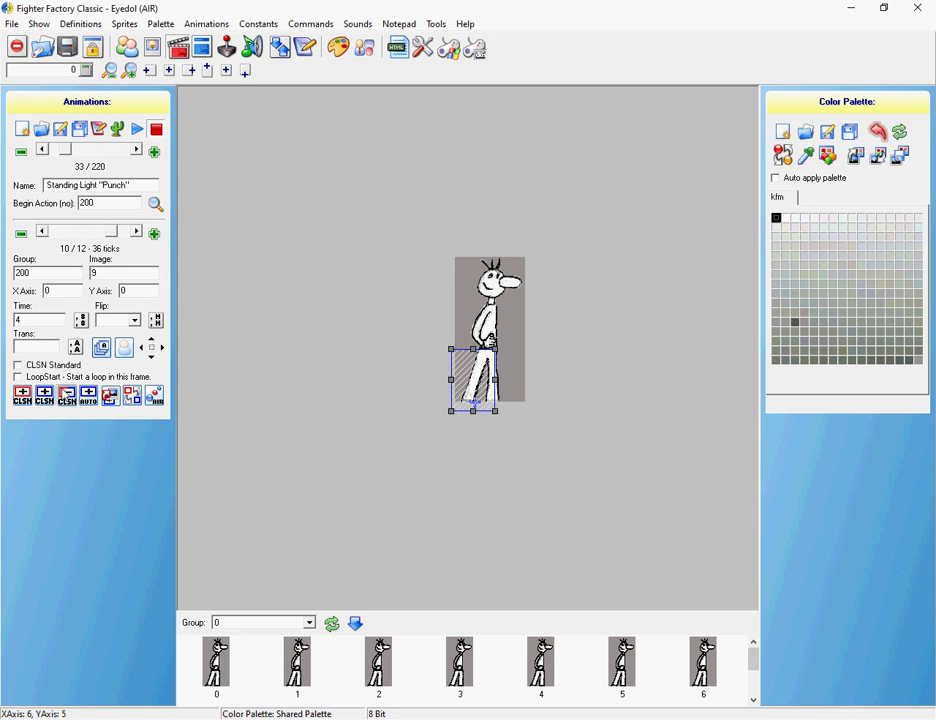
left_click(65, 394)
left_click(111, 401)
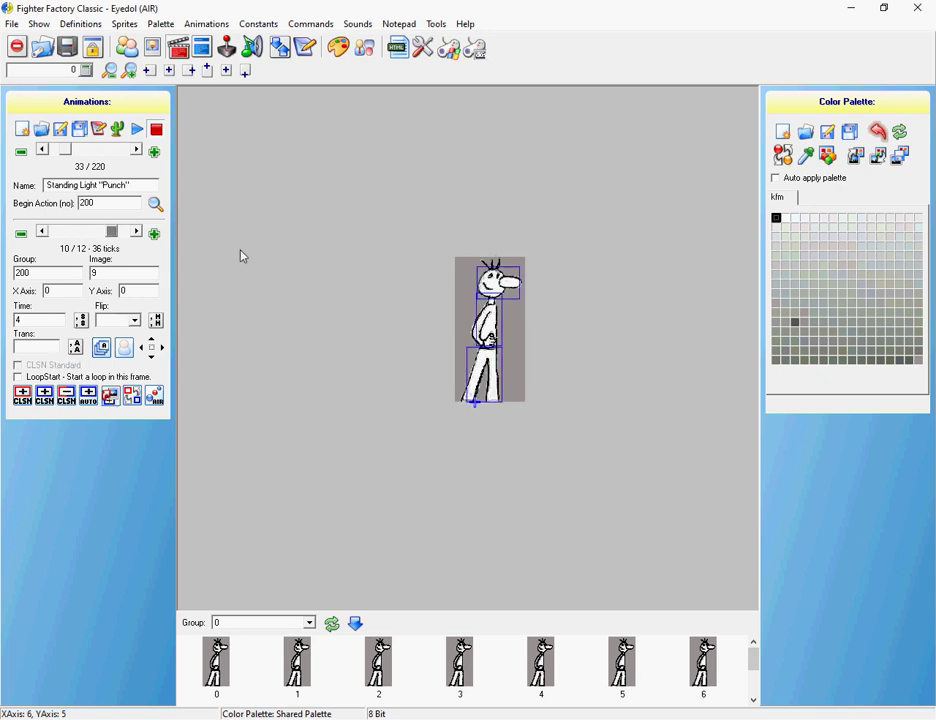
Replace frame 11's neck, upper and leg boxes with new head, body and leg hurt boxes.
left_click(136, 231)
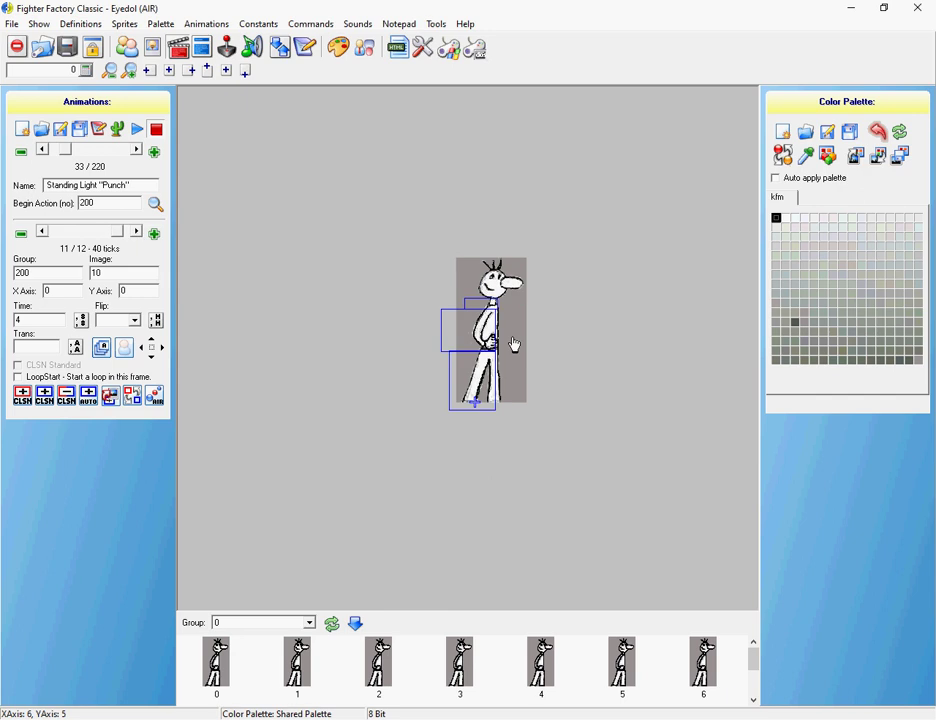
left_click(482, 303)
key("Delete")
left_click(468, 330)
key("Delete")
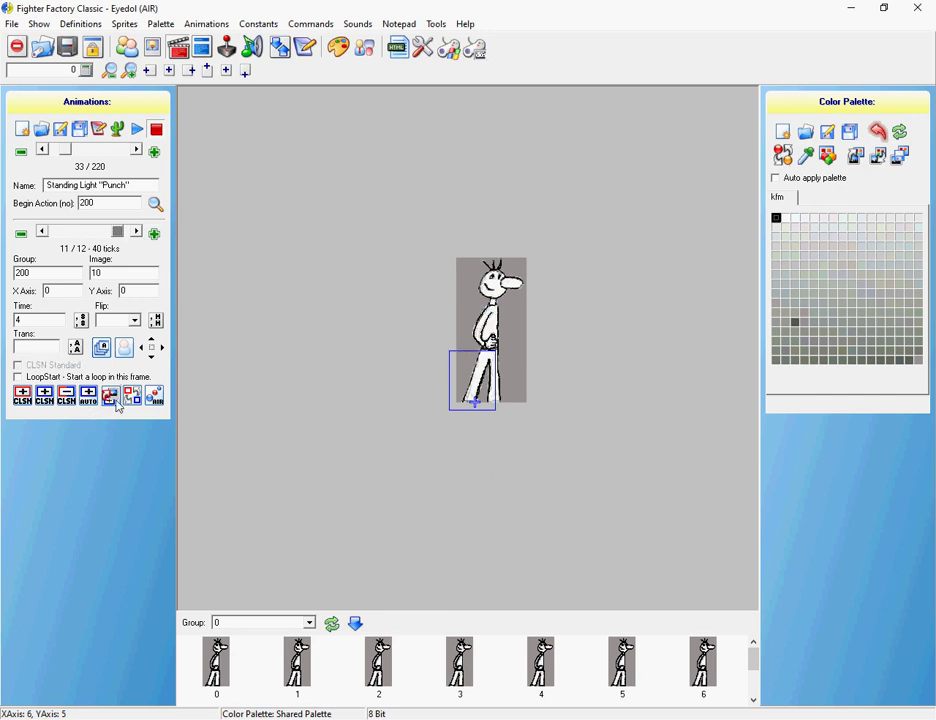
left_click(458, 385)
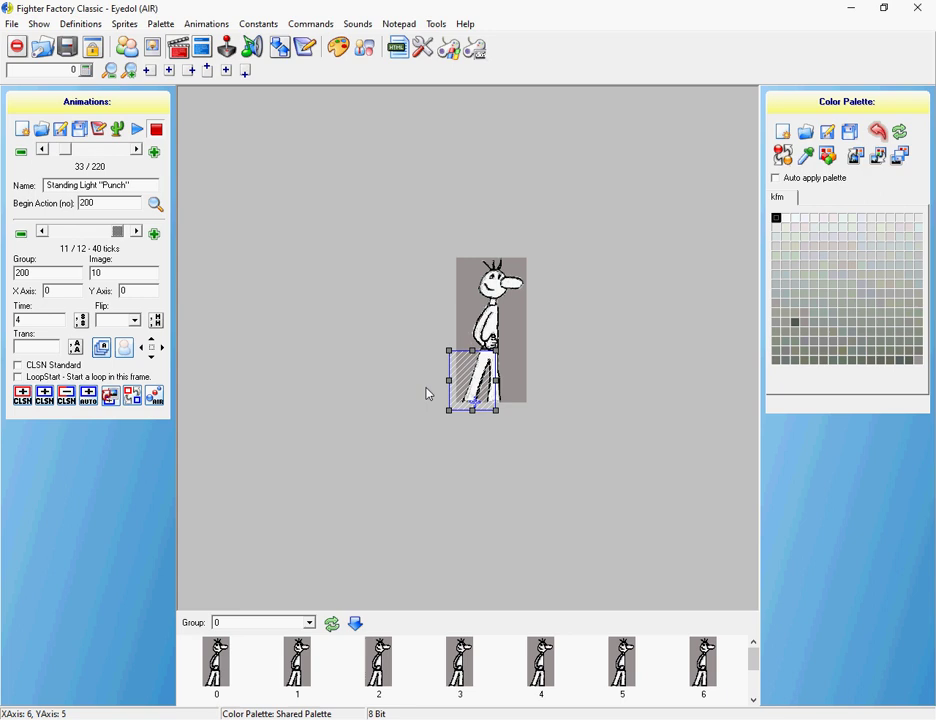
key("Delete")
left_click(88, 395)
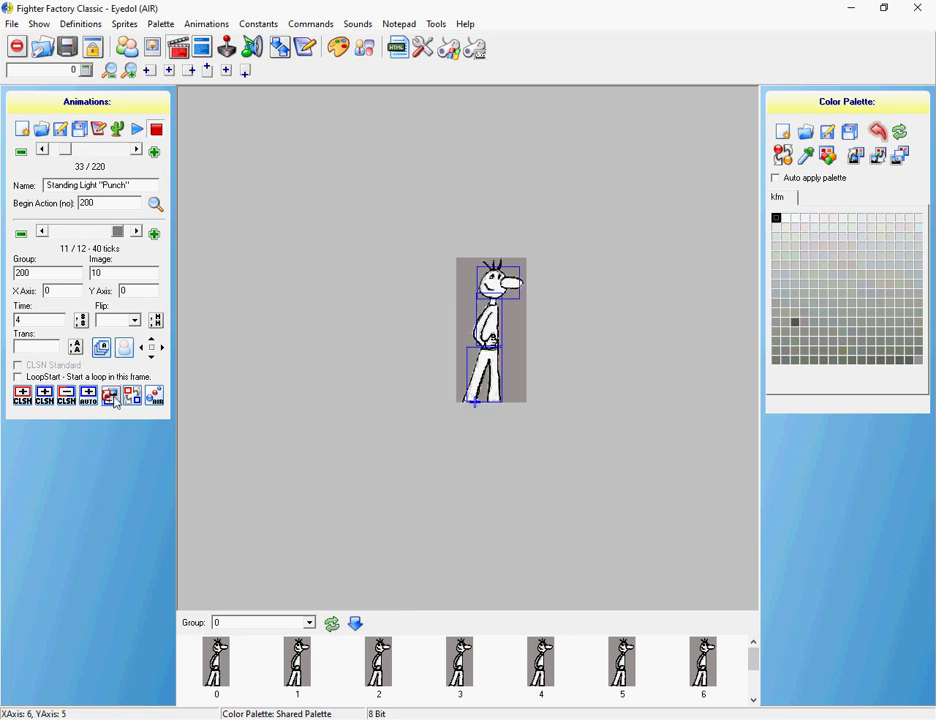
Clear frame 12's torso and leg boxes and restore fresh head, torso and leg hurt boxes.
left_click(137, 231)
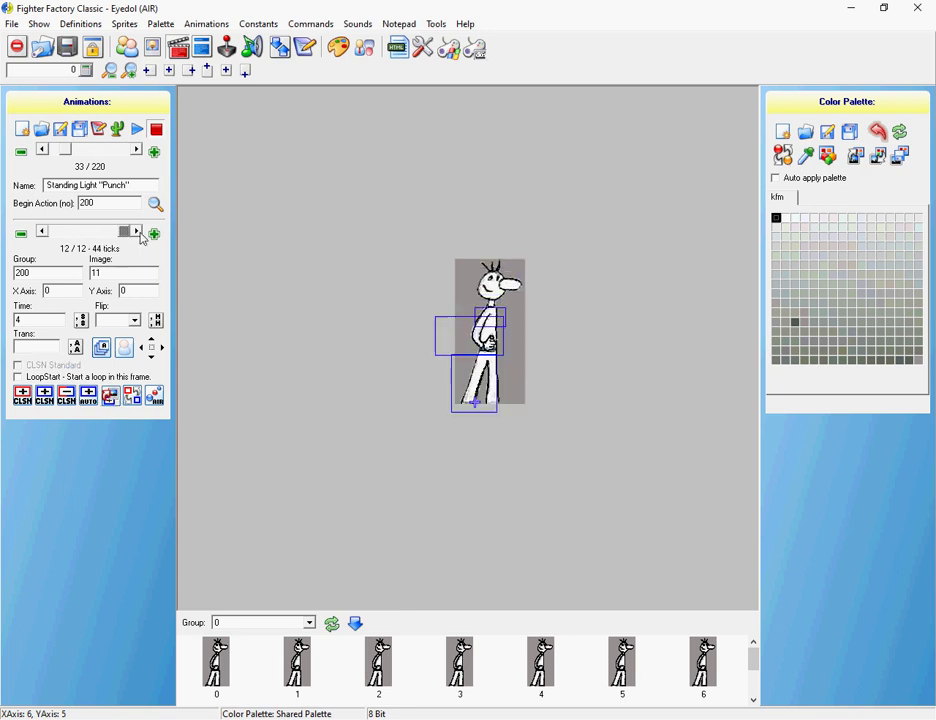
left_click(493, 319)
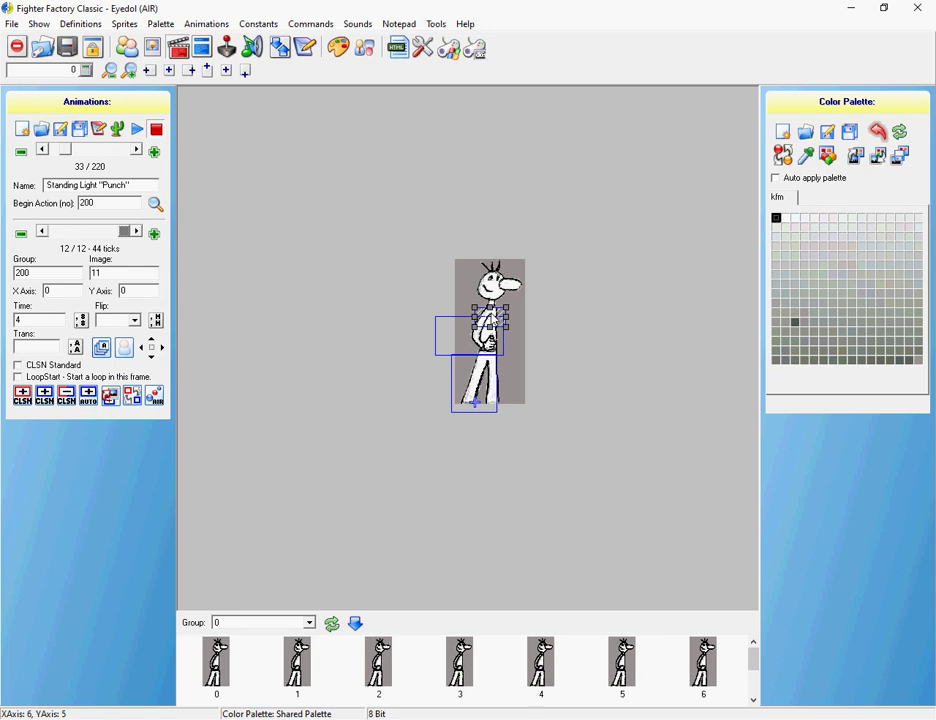
left_click(66, 395)
left_click(445, 340)
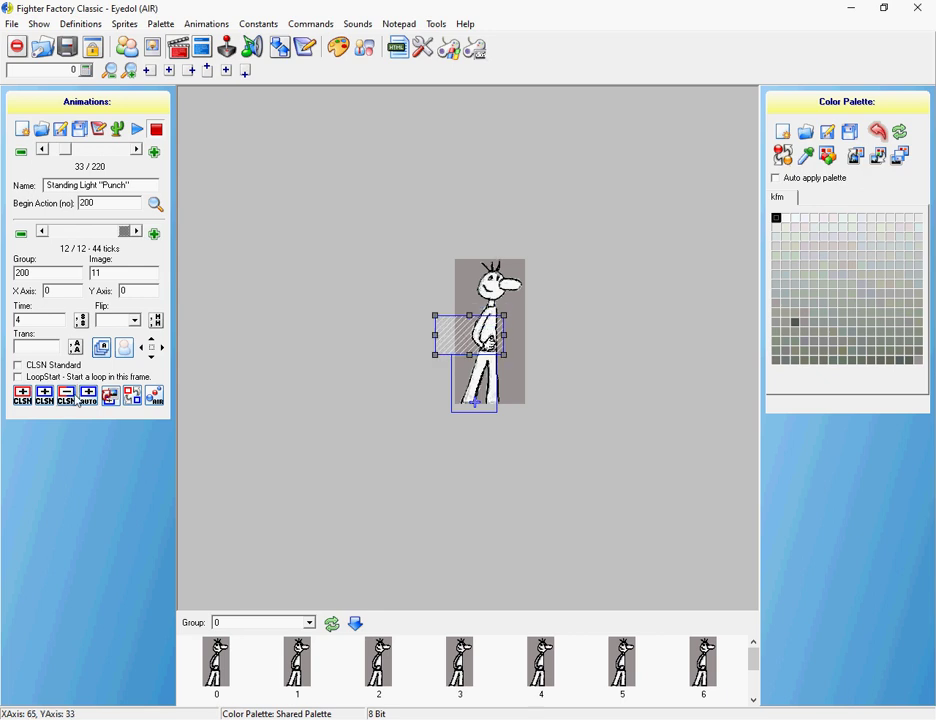
key("Delete")
key("Right")
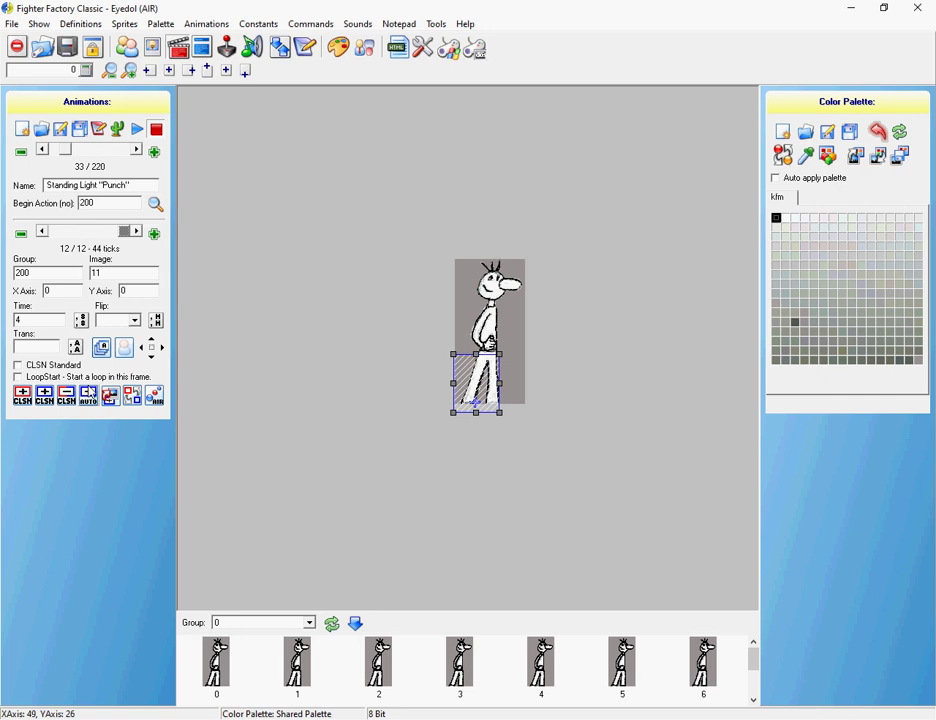
key("Delete")
key("ctrl+z")
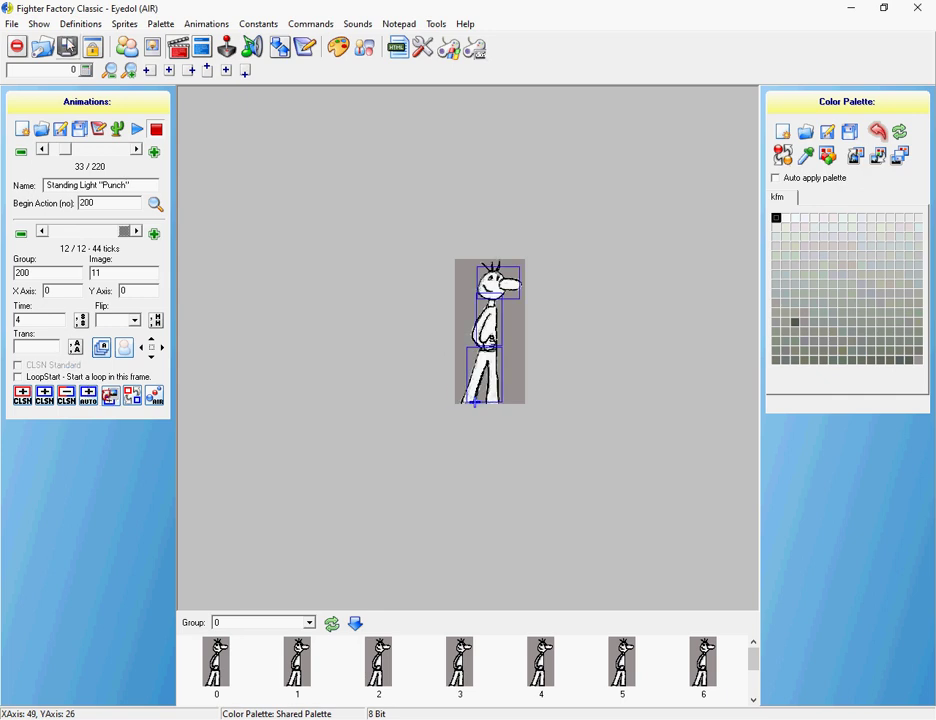
left_click(67, 47)
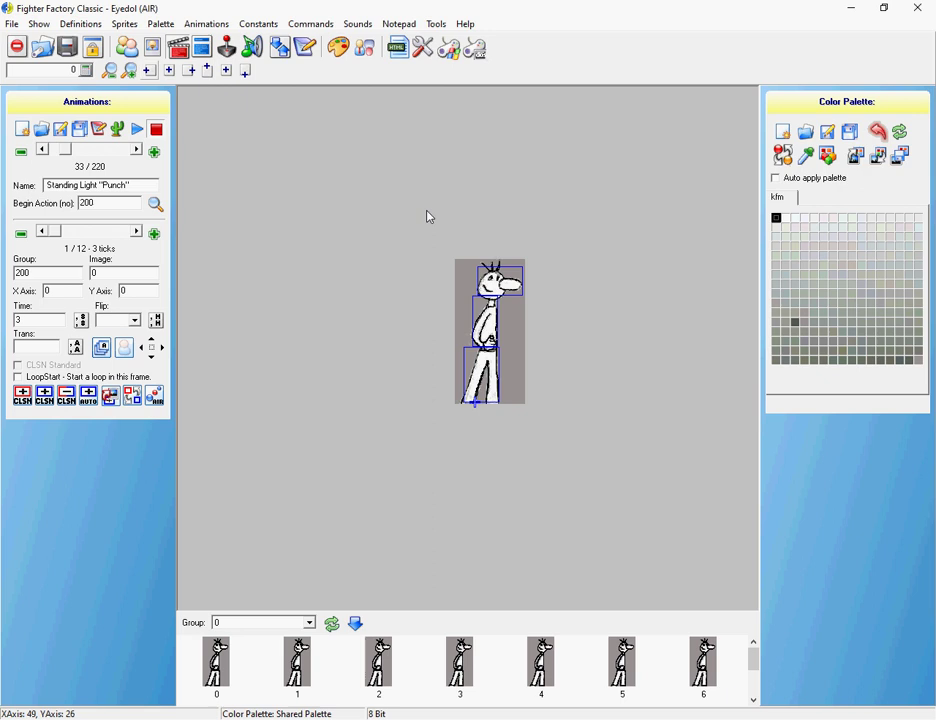
left_click(138, 233)
left_click(72, 237)
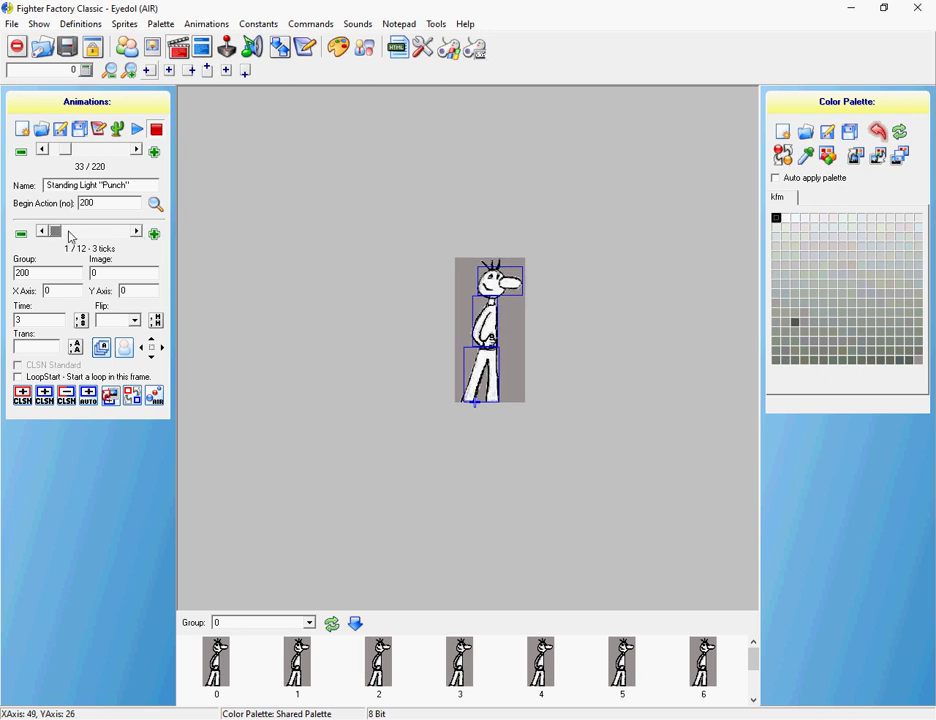
left_click(138, 233)
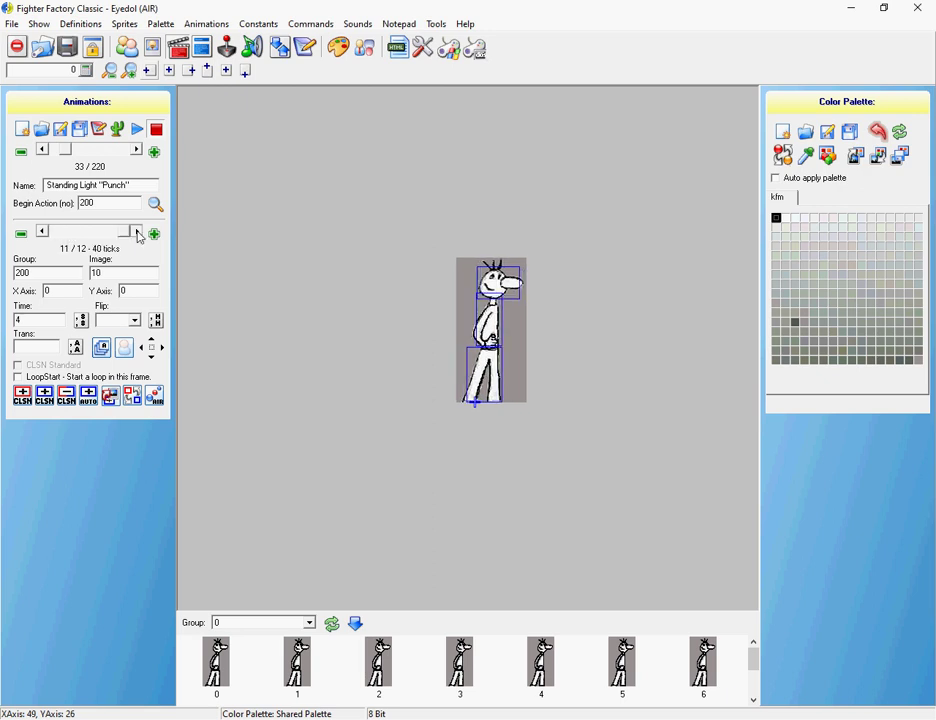
left_click(138, 233)
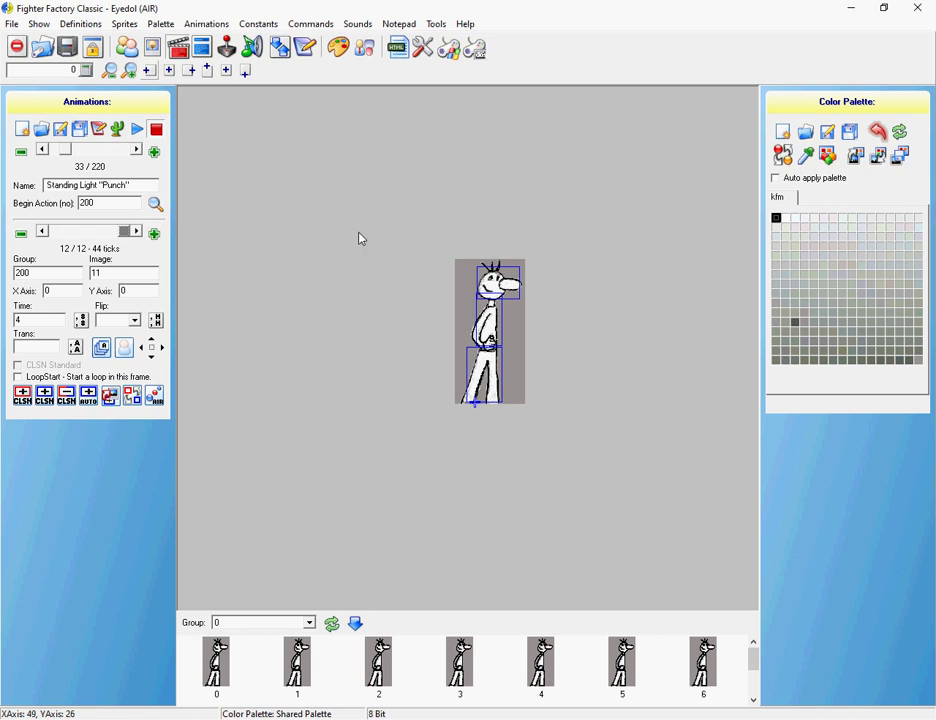